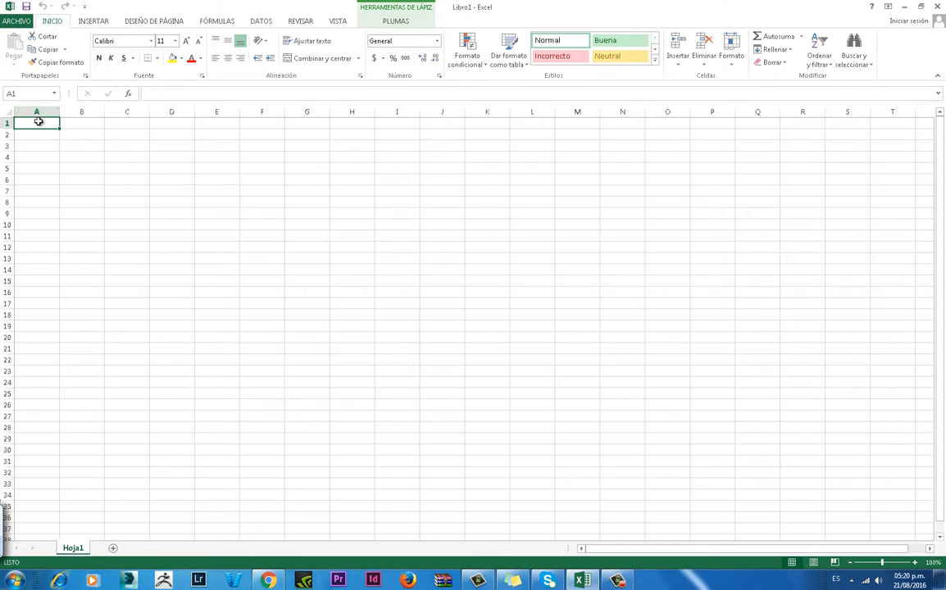
Set the width of column A to 7
click(37, 111)
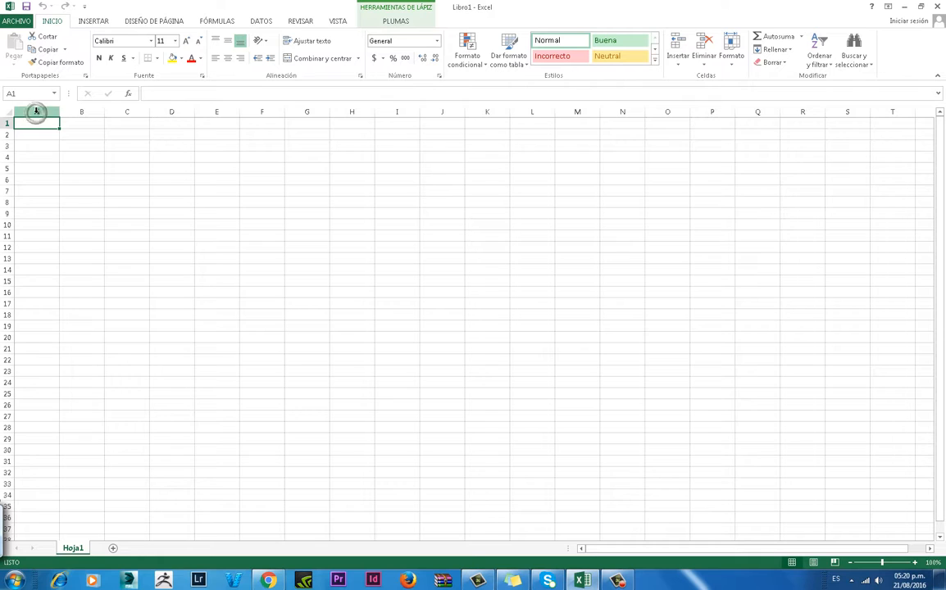
right_click(37, 112)
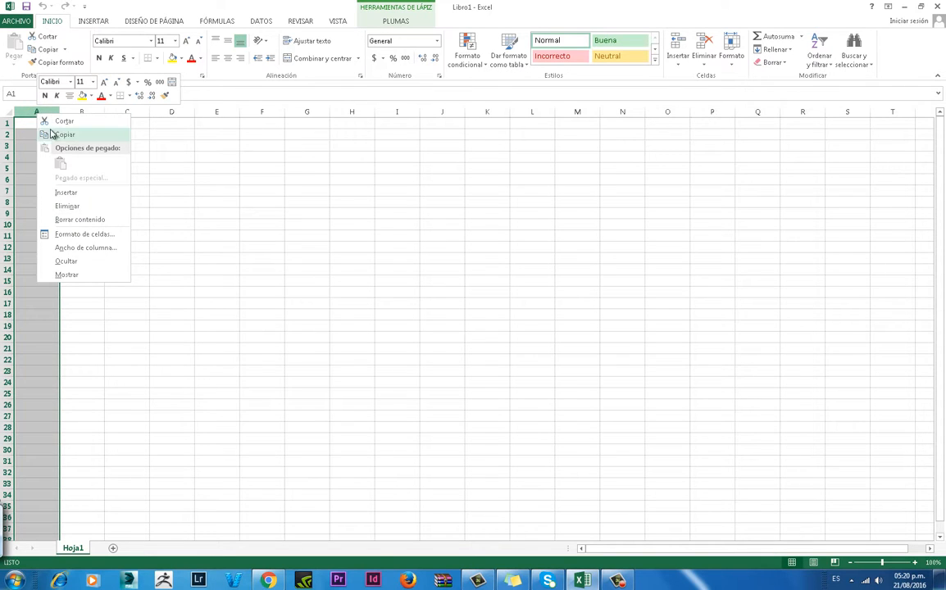
click(90, 247)
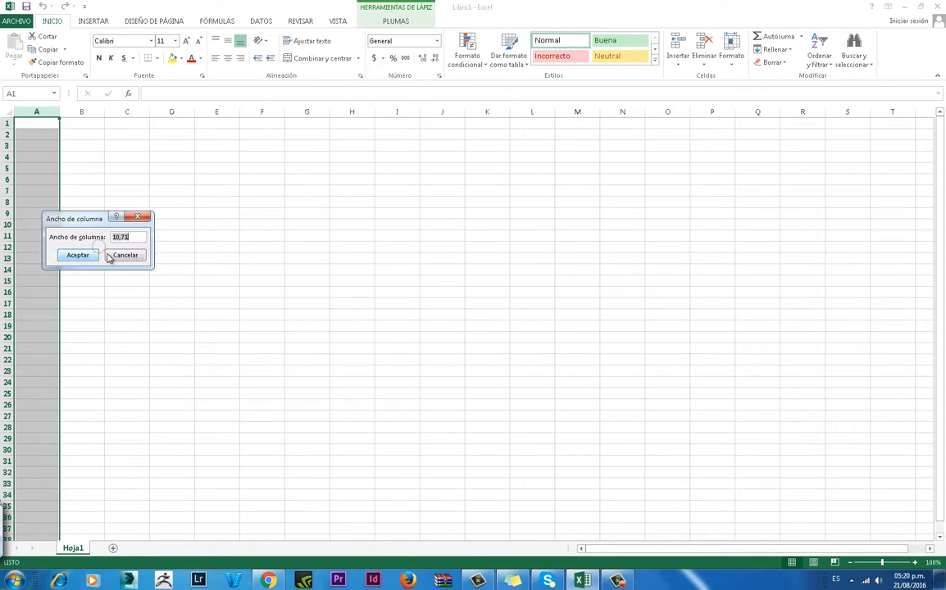
text(7)
click(77, 256)
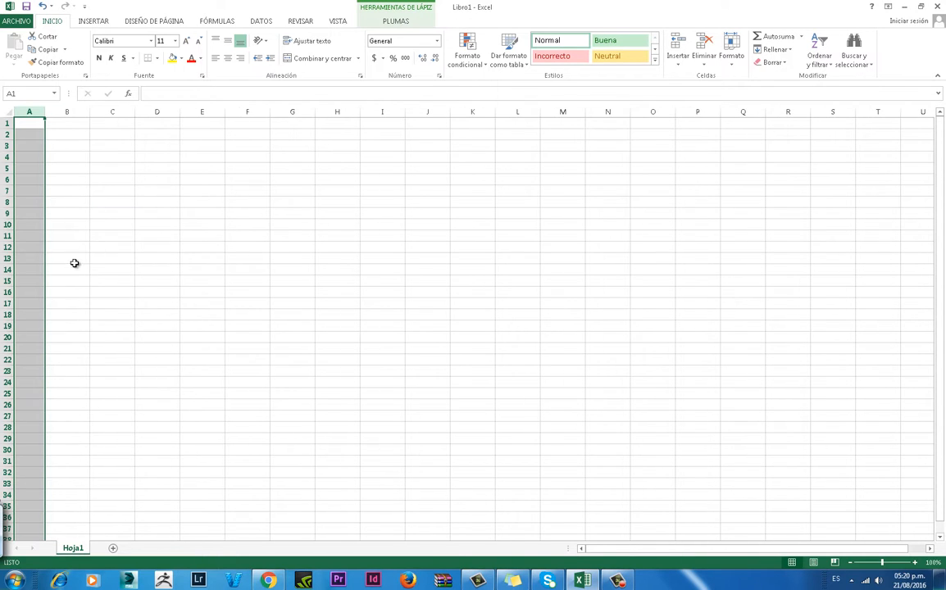
Set the width of column B to 40
click(71, 112)
right_click(73, 113)
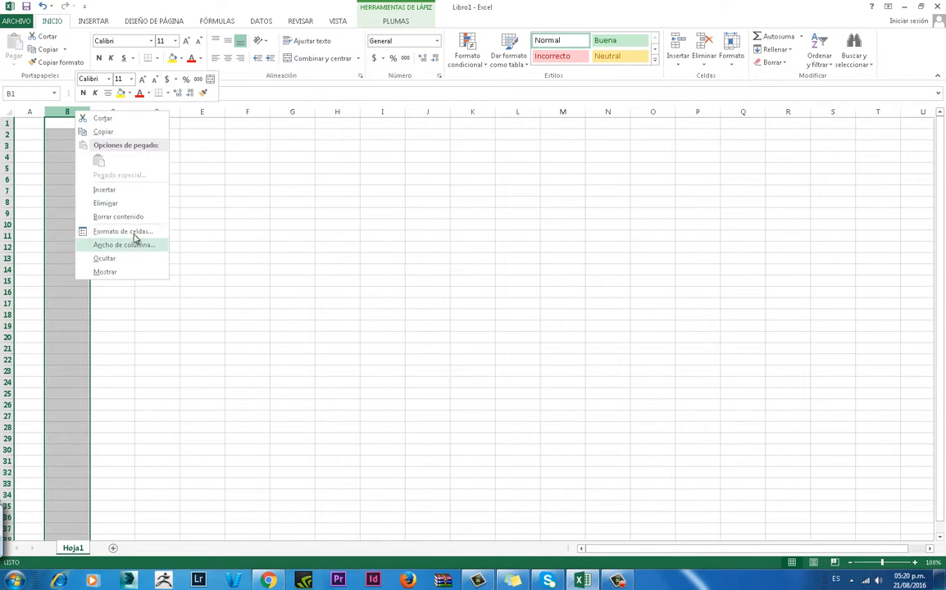
click(122, 245)
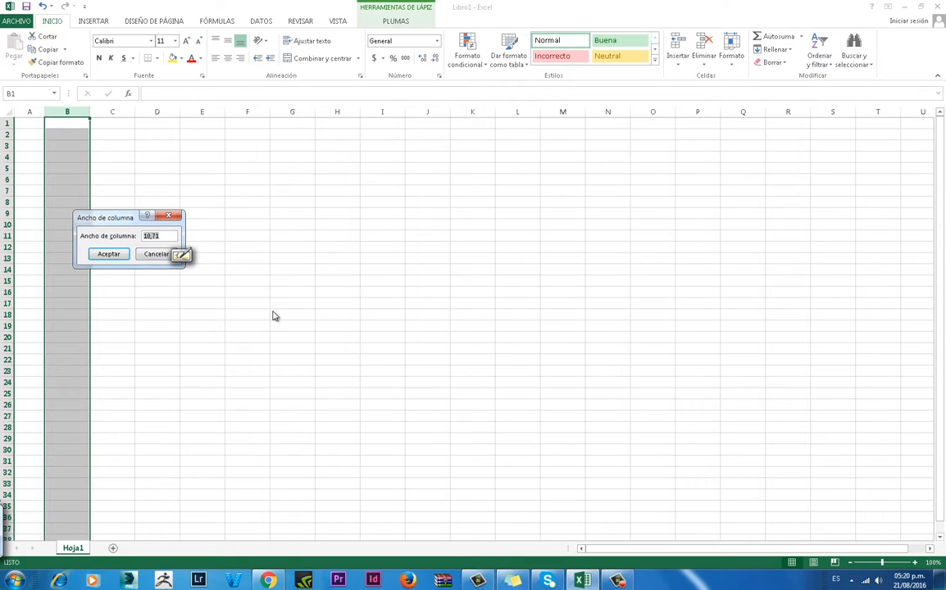
text(40)
click(110, 254)
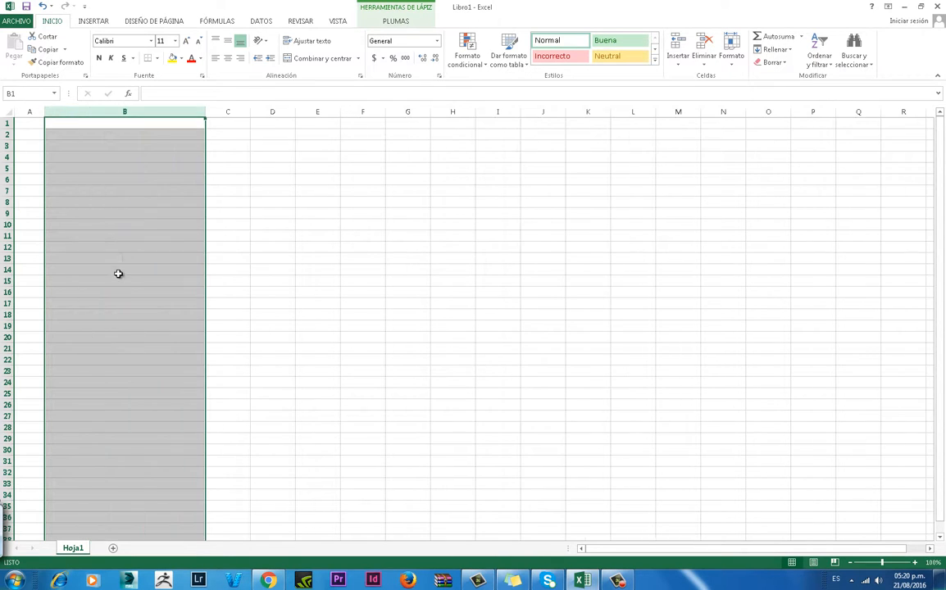
Set the width of columns C through H to 30
click(232, 114)
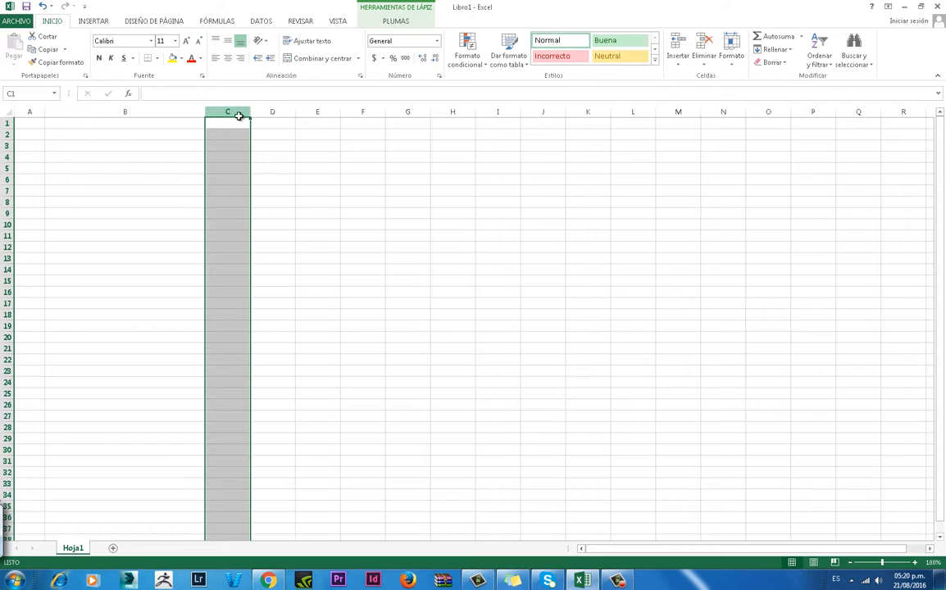
shift+click(453, 111)
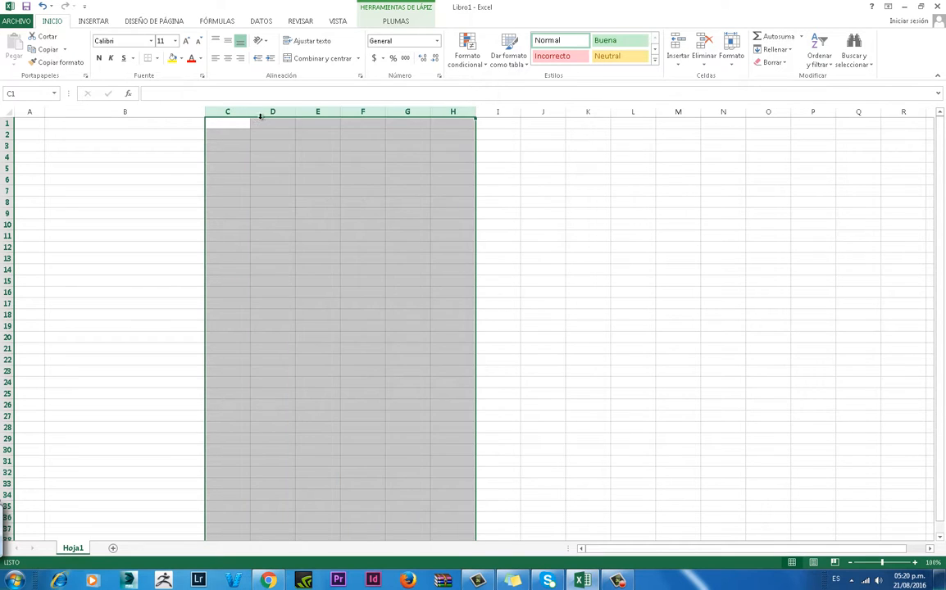
click(227, 112)
drag(221, 110, 463, 112)
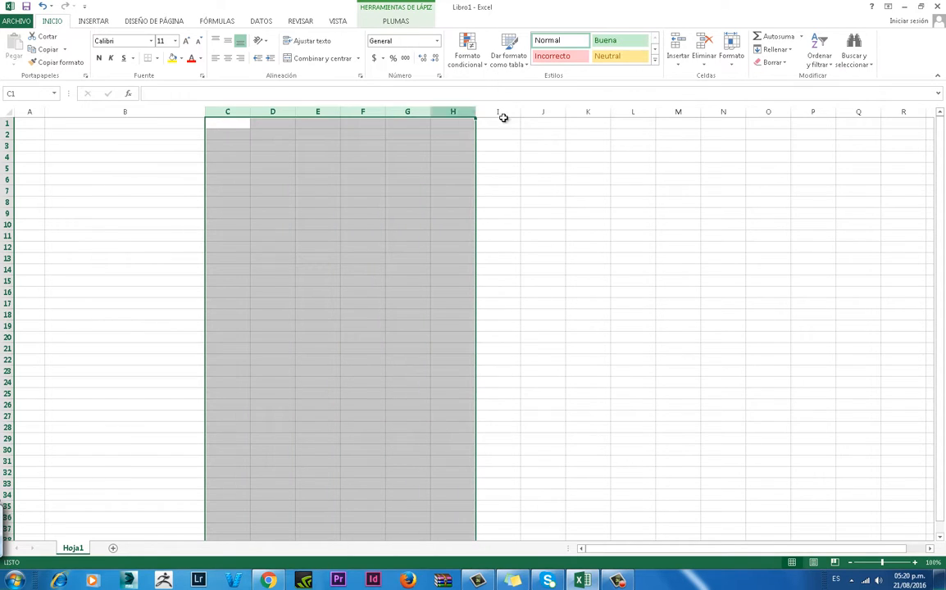
right_click(448, 113)
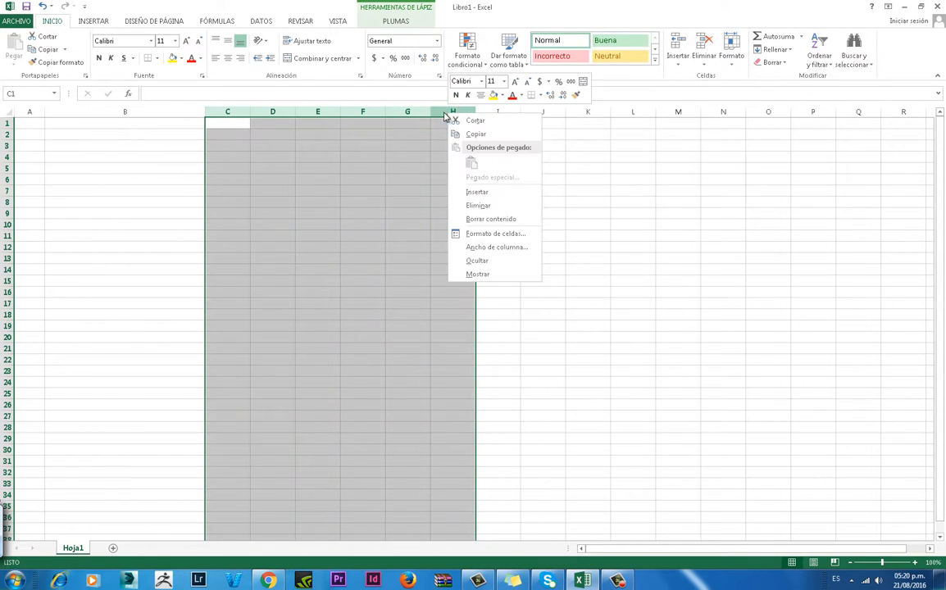
click(484, 247)
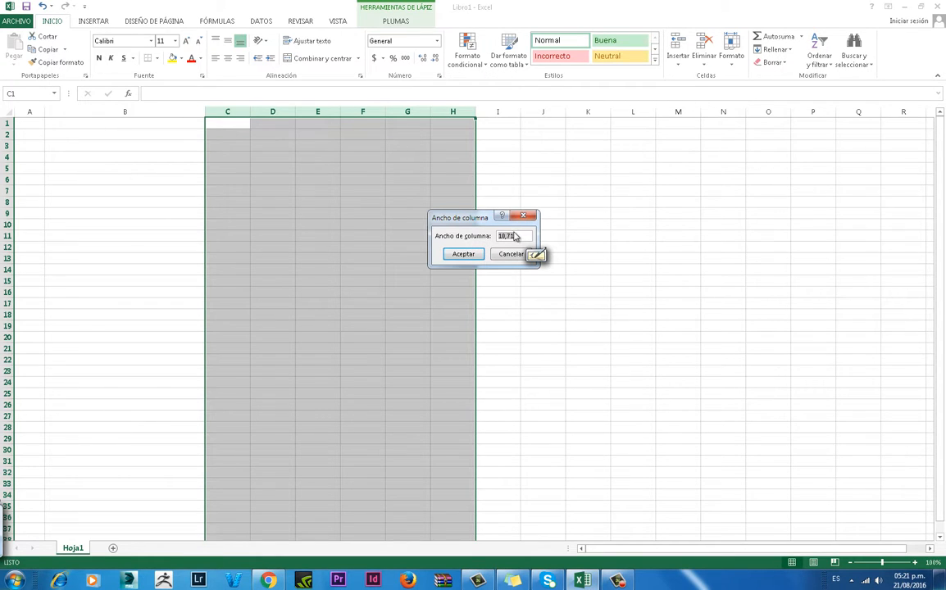
text(30)
click(463, 254)
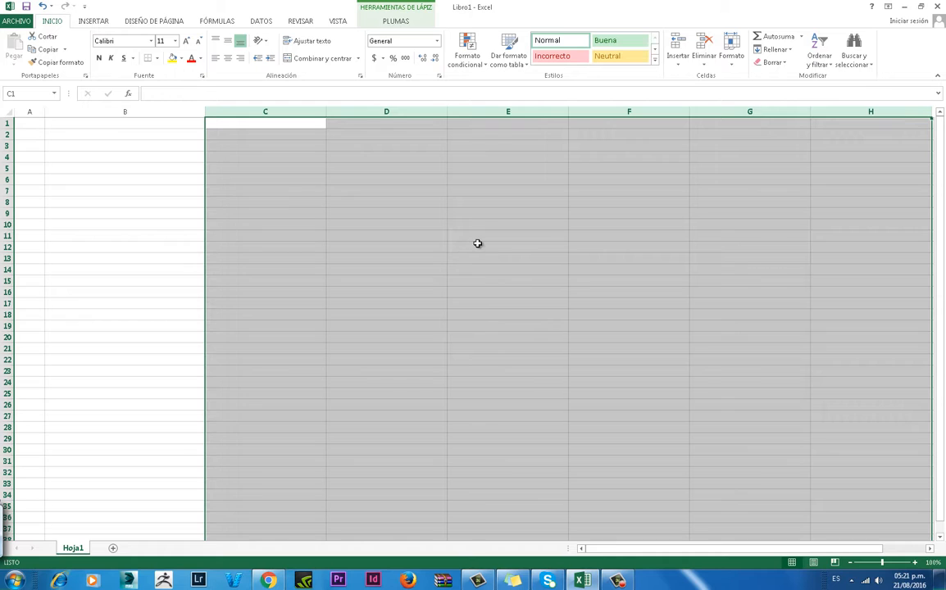
Set the width of columns C through H to 20 and clear the column selection
right_click(335, 111)
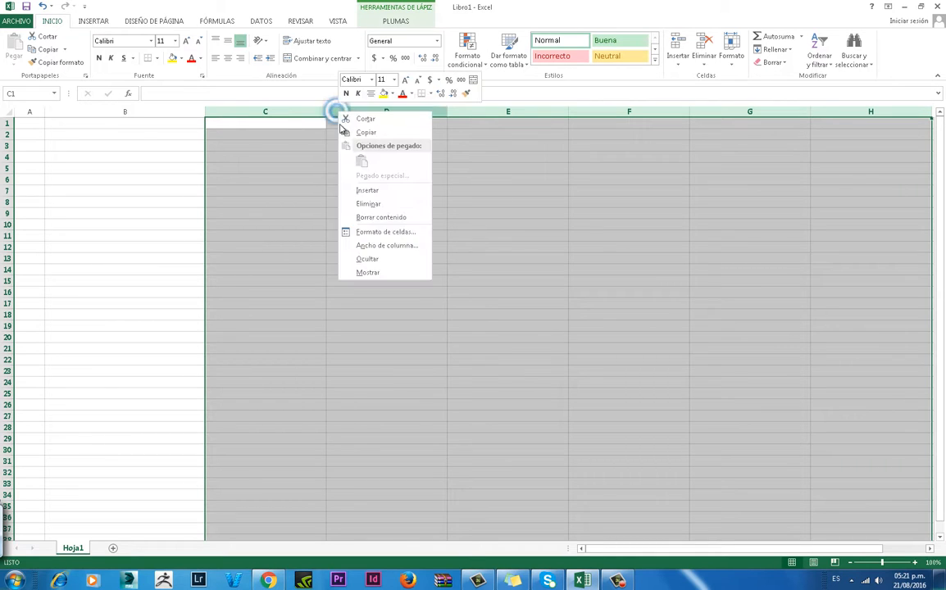
click(385, 246)
text(20)
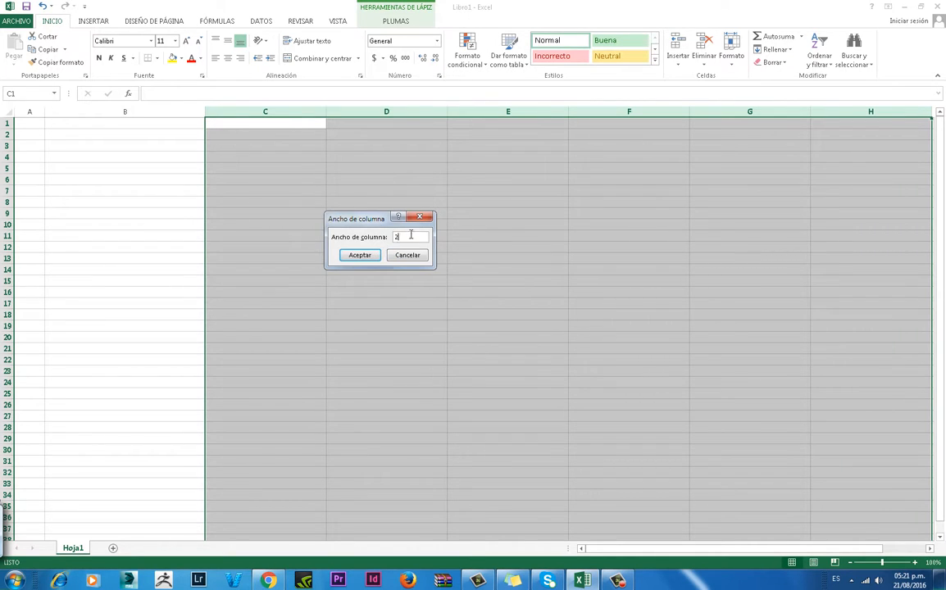
click(363, 257)
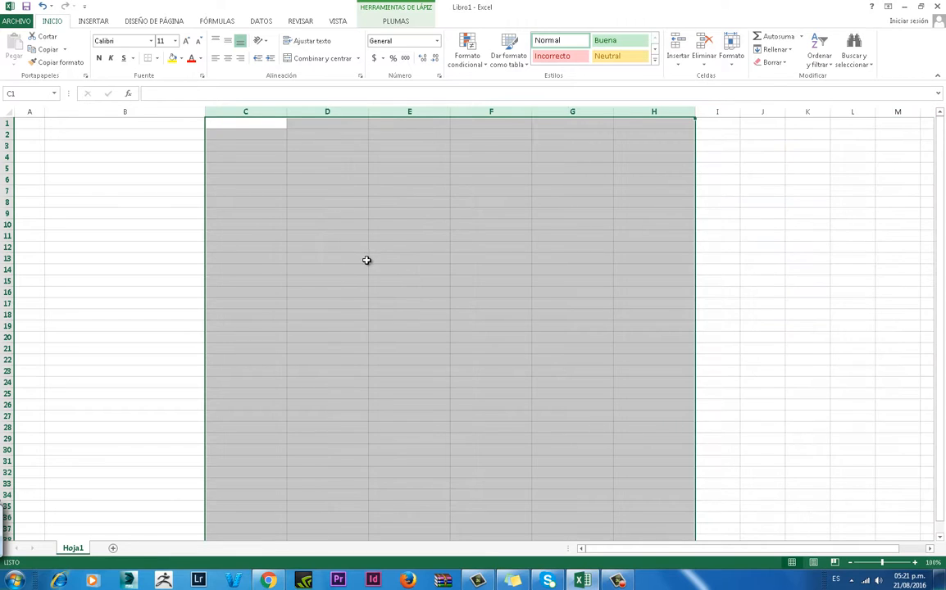
click(238, 123)
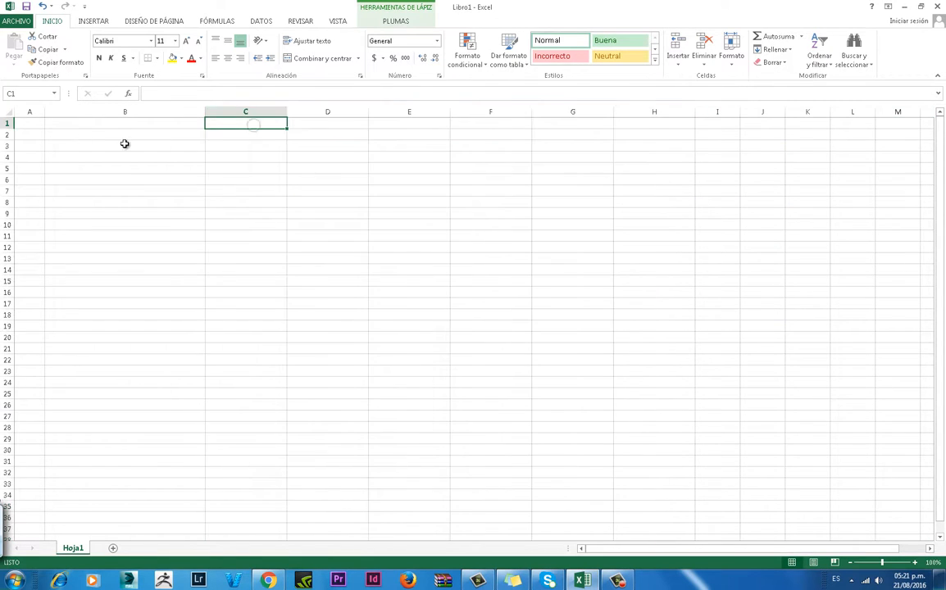
Set the height of row 1 to 150
click(5, 123)
right_click(5, 123)
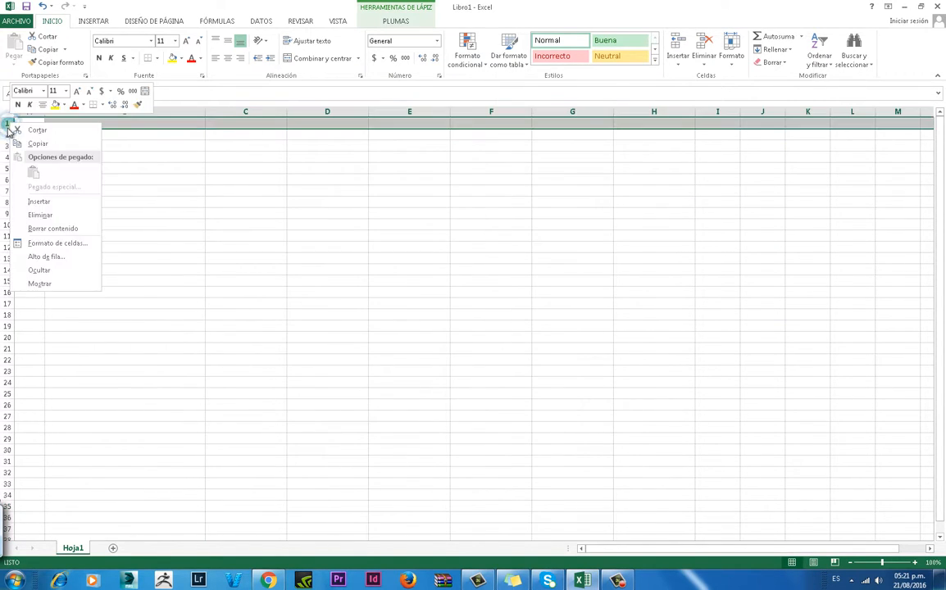
click(51, 256)
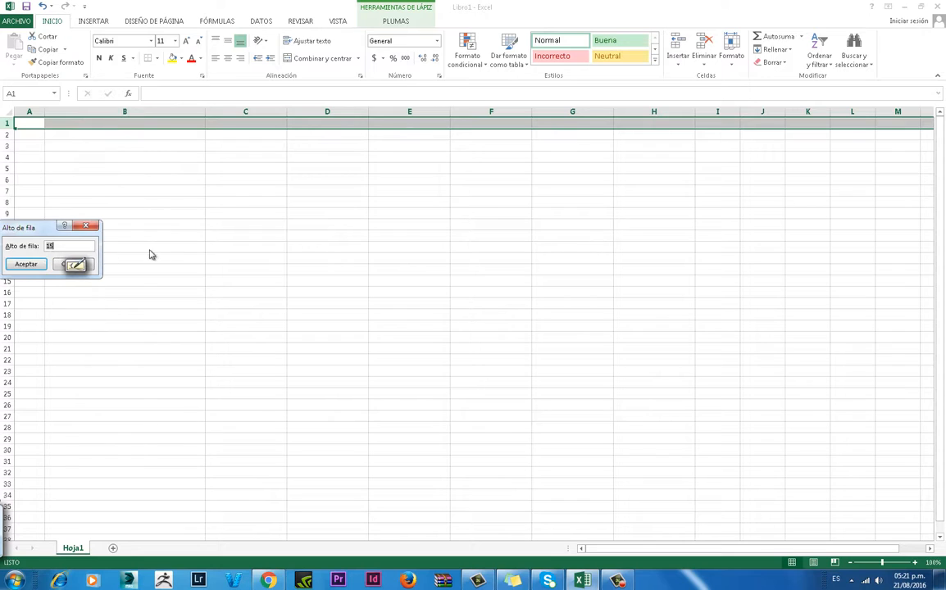
click(67, 246)
text(0)
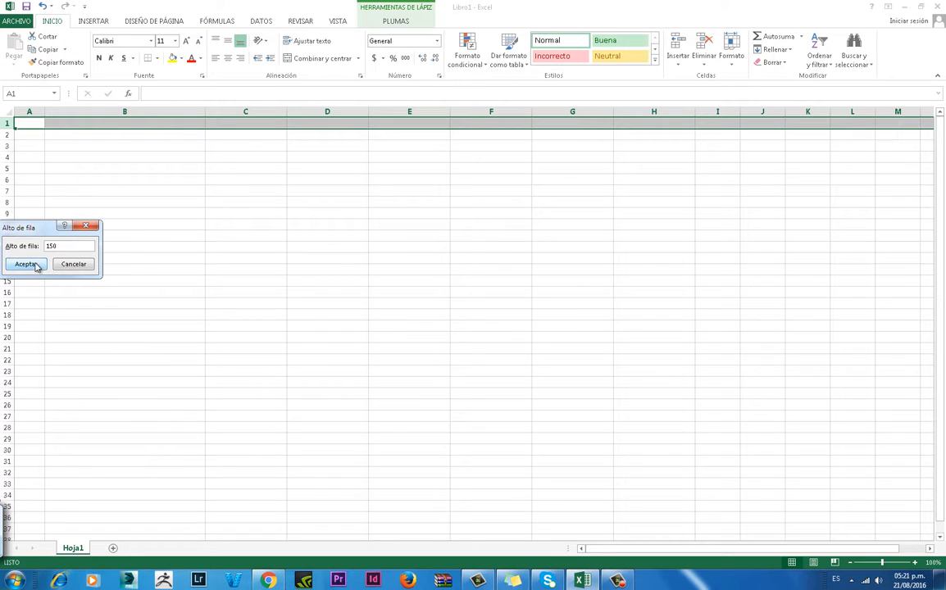
click(36, 266)
click(166, 200)
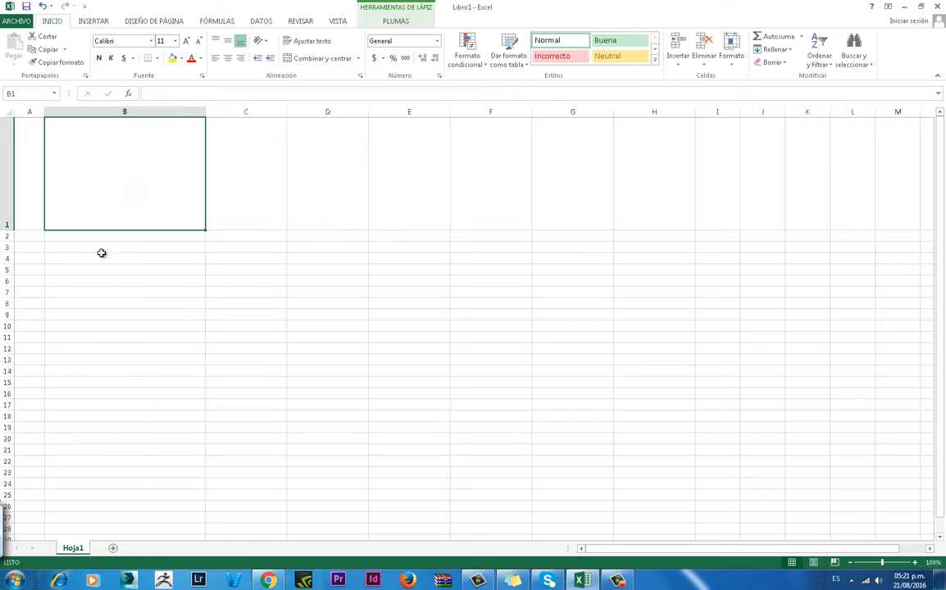
click(6, 236)
click(7, 248)
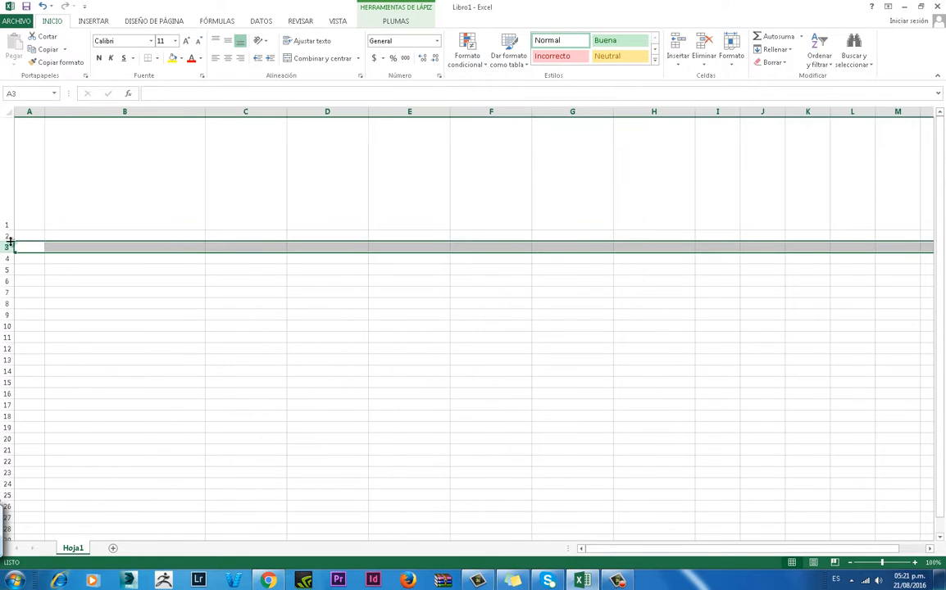
click(176, 196)
drag(29, 236, 247, 365)
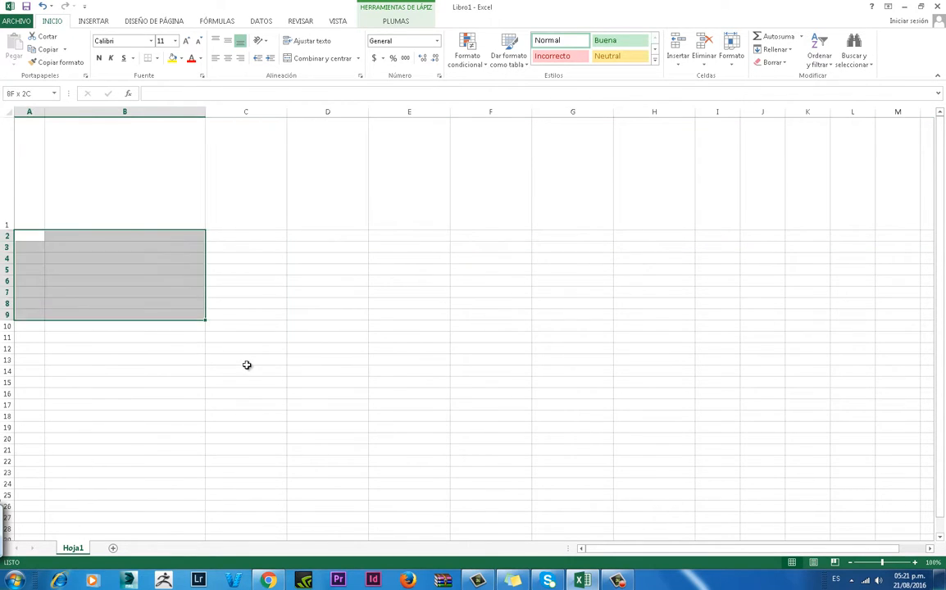
click(66, 246)
click(37, 238)
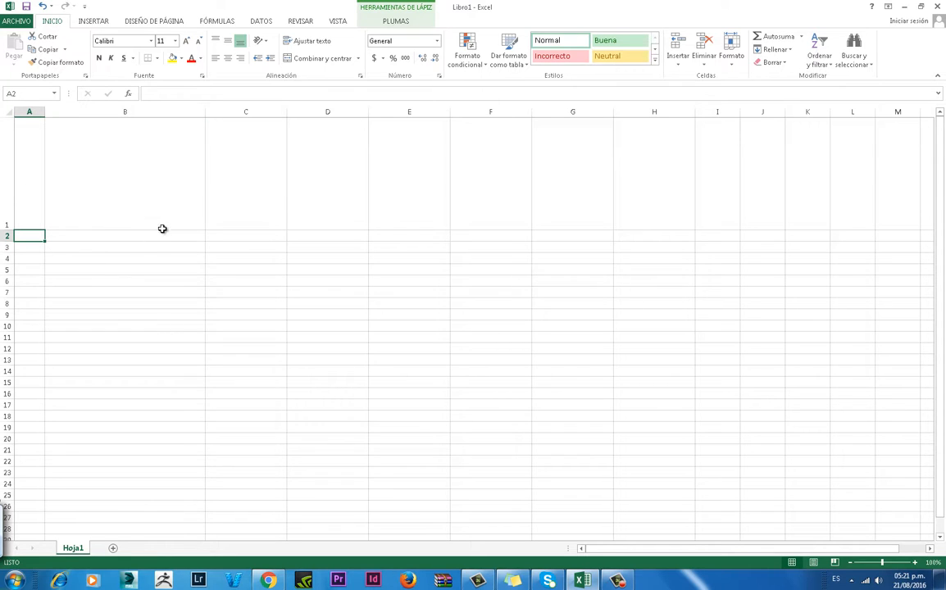
click(32, 168)
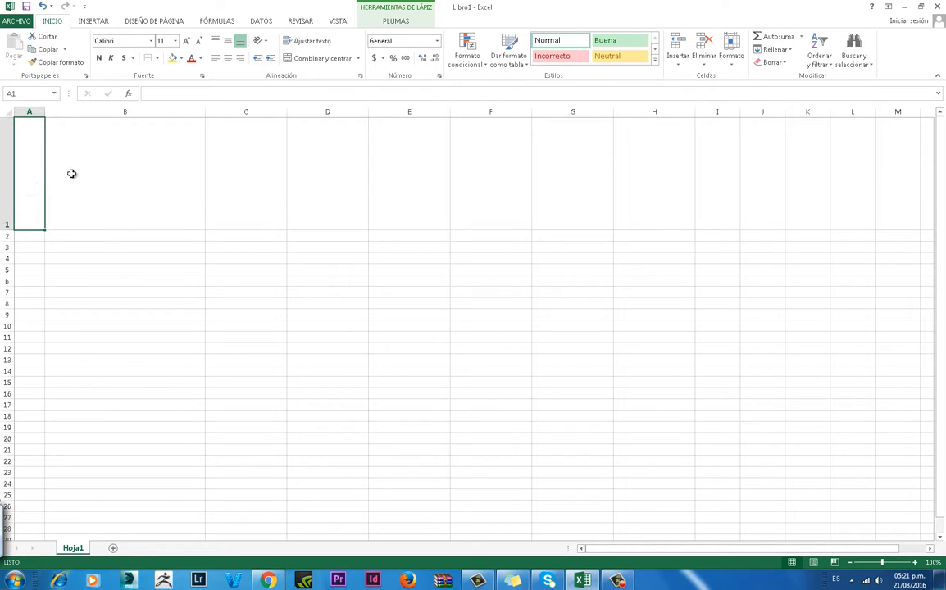
click(69, 168)
click(243, 171)
click(328, 181)
click(399, 193)
click(481, 199)
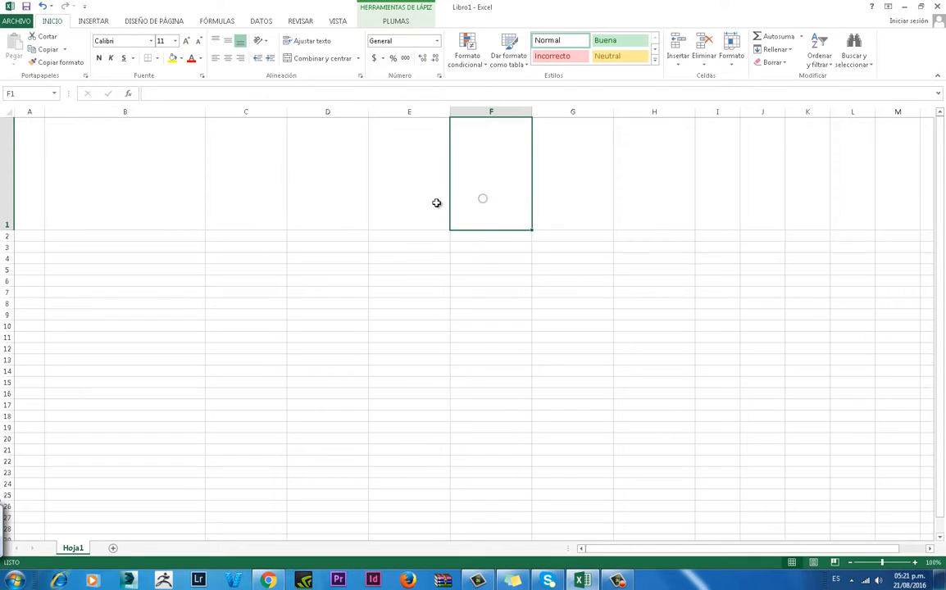
click(410, 197)
click(299, 190)
click(214, 190)
click(145, 190)
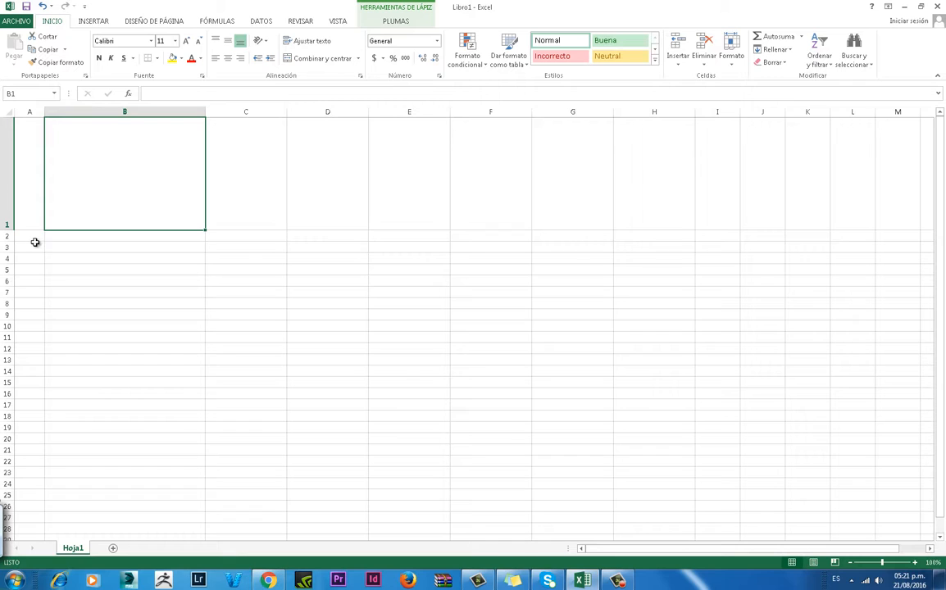
click(35, 238)
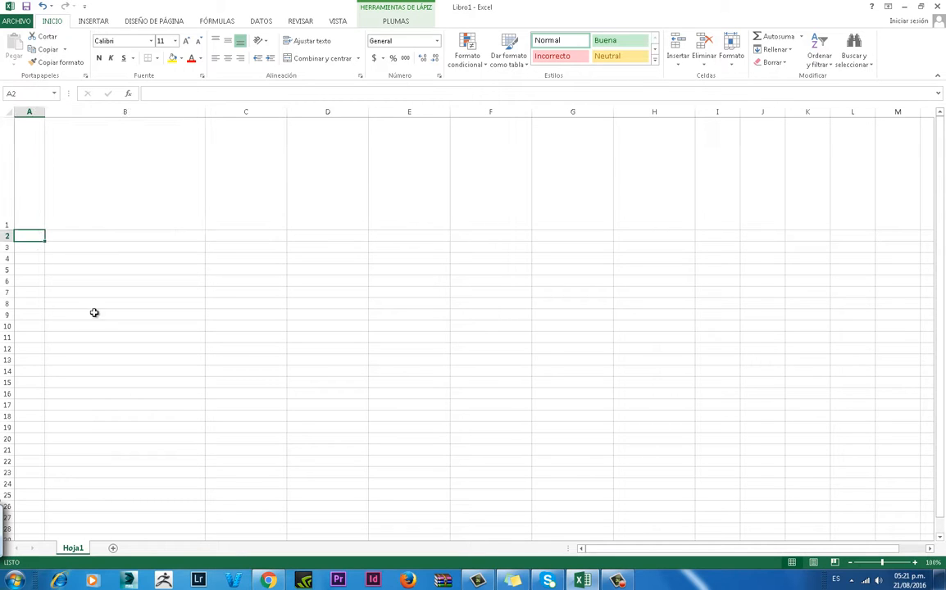
click(156, 238)
click(226, 239)
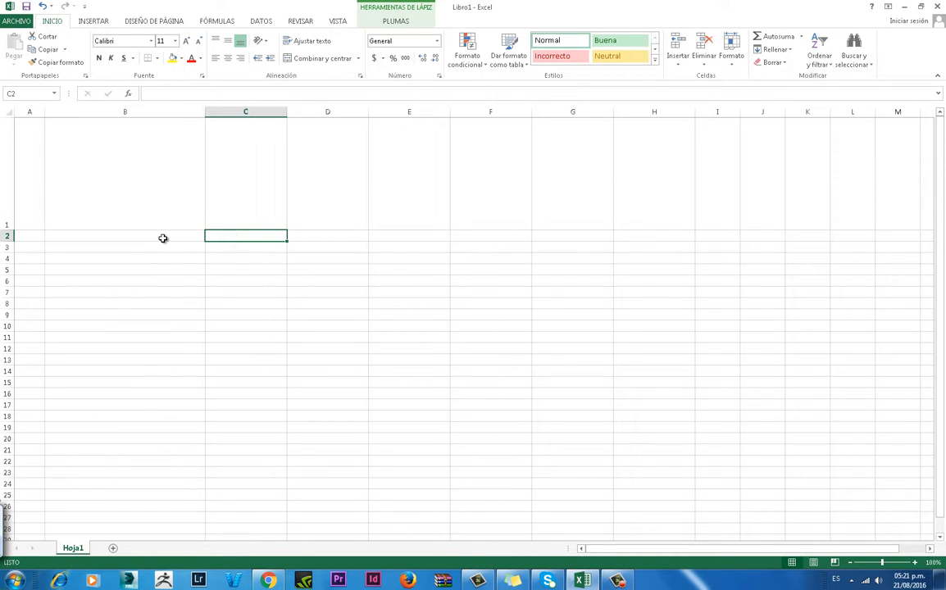
click(162, 238)
click(328, 241)
click(397, 239)
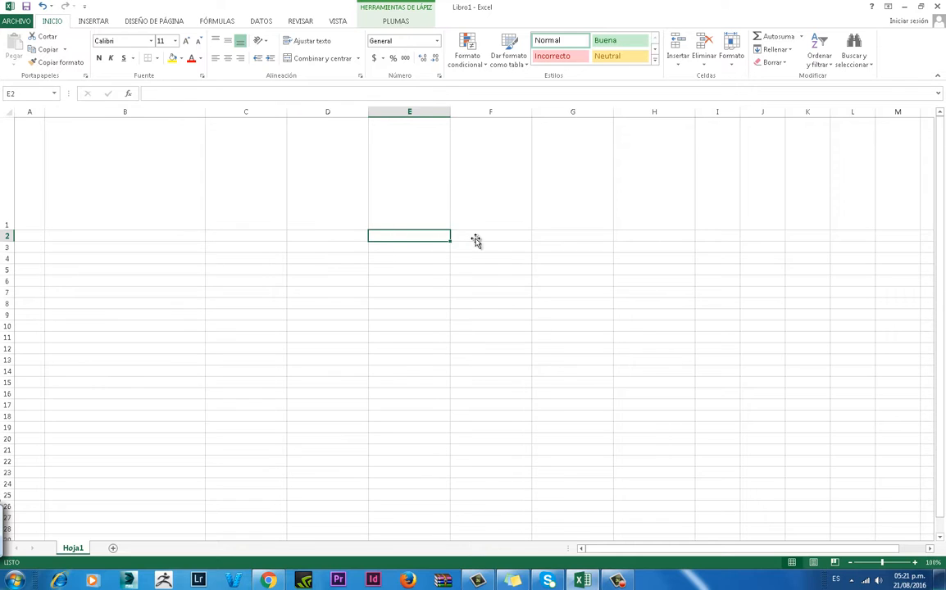
click(474, 240)
click(246, 237)
click(123, 238)
click(38, 239)
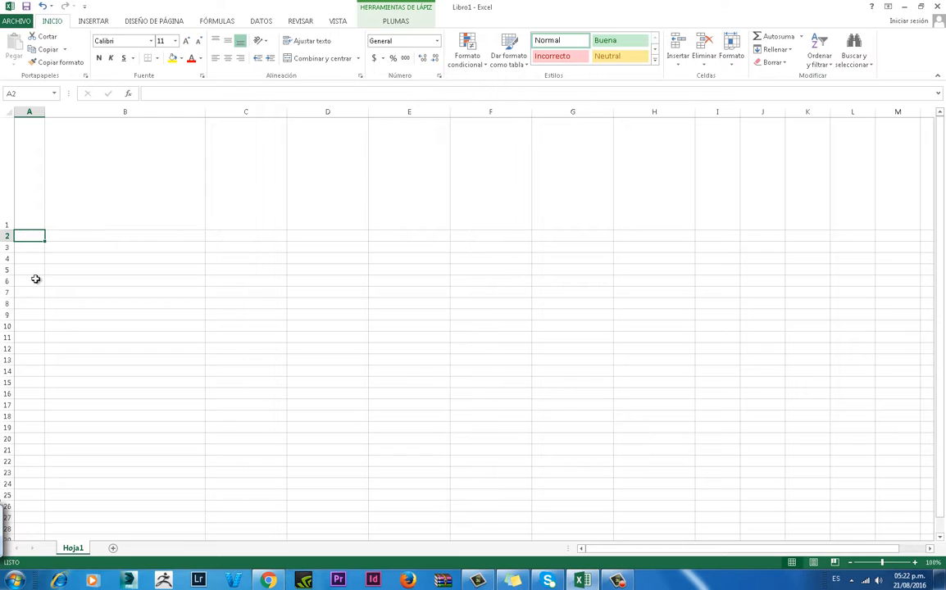
Number the rows in column A by entering 1, 2, 3, 4 and 5 in cells A3 through A7
click(30, 248)
text(1)
key(Return)
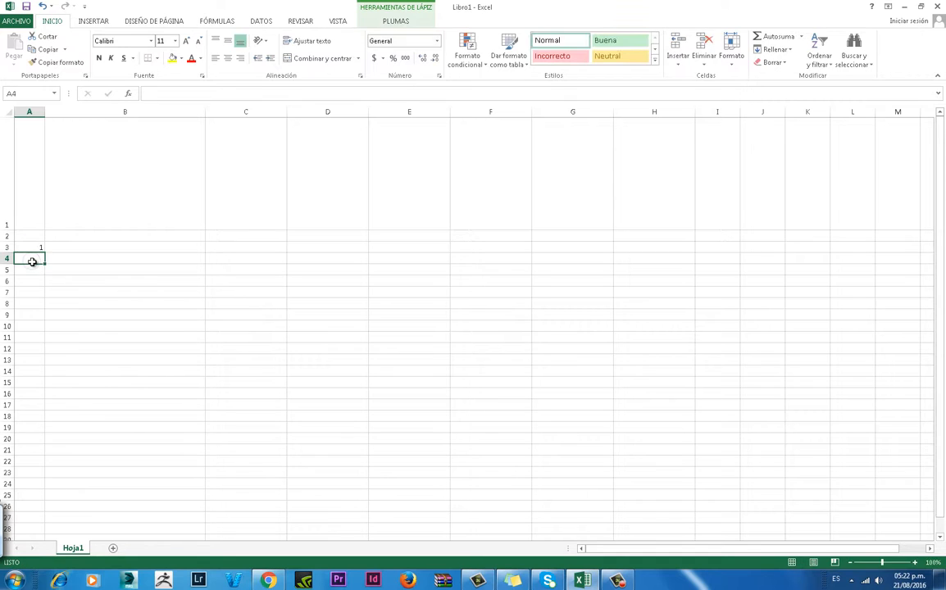
text(2)
key(Return)
text(3)
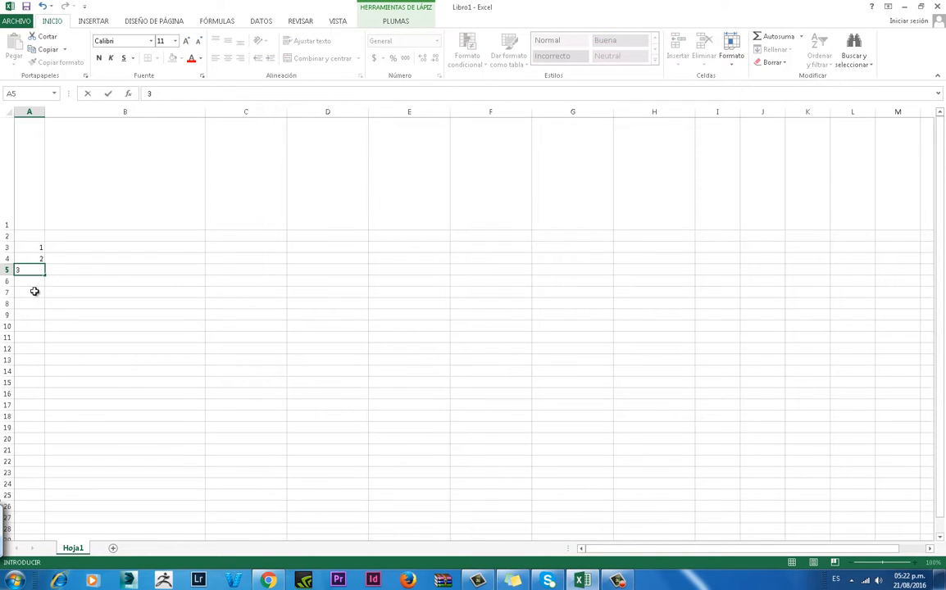
key(Return)
text(4)
key(Return)
text(4)
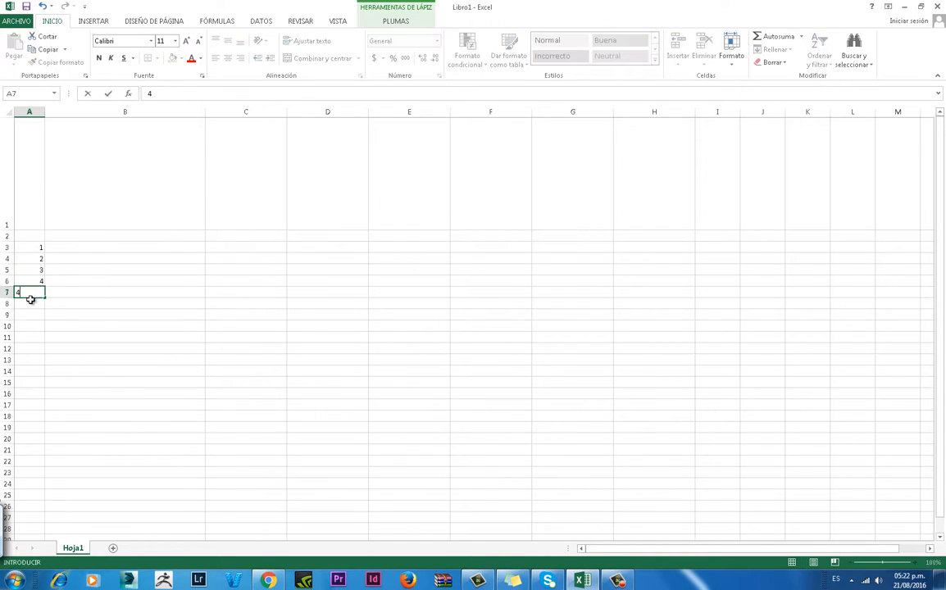
click(49, 282)
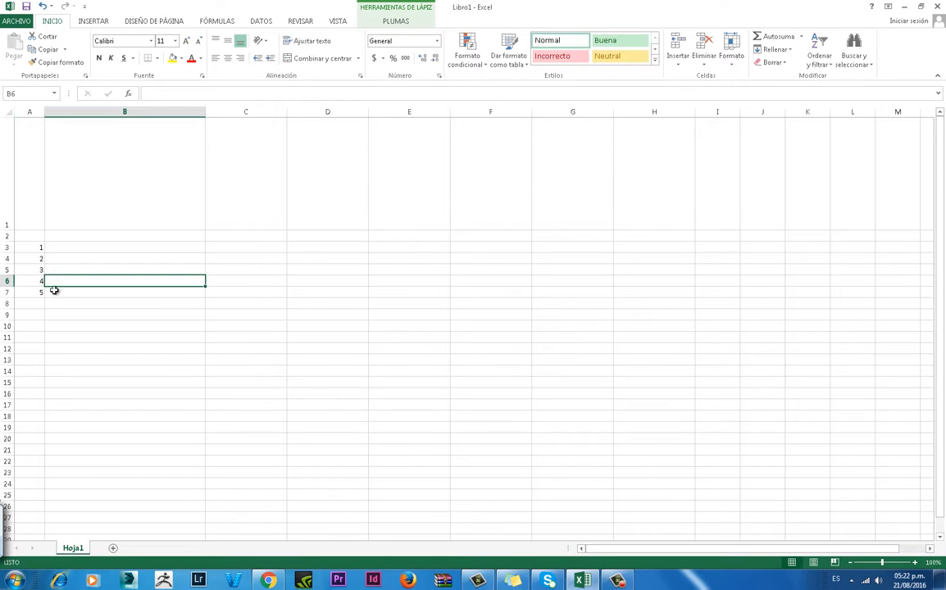
Clear the numbers in A3:A7, and enter 1 in A3 and 2 in A4
click(38, 249)
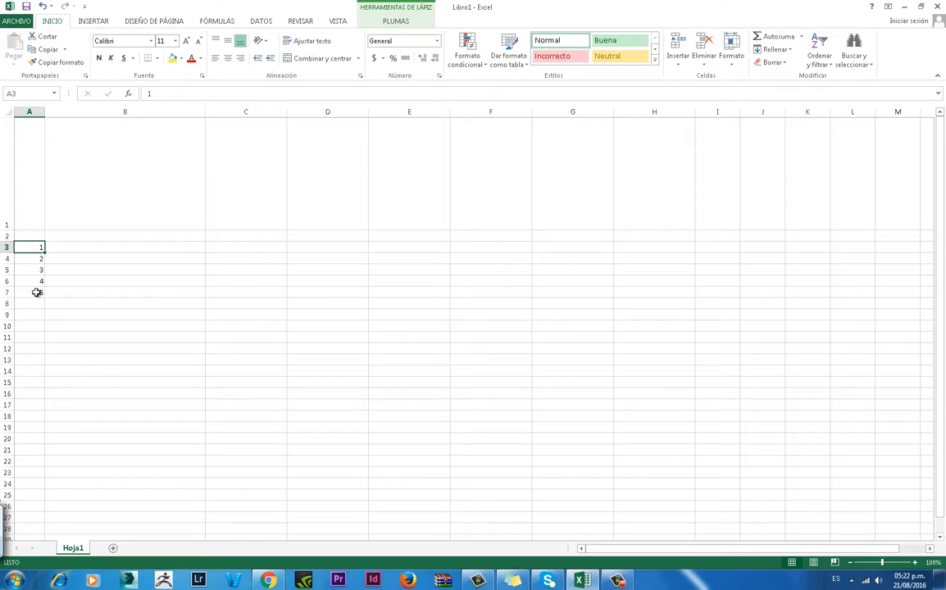
drag(37, 293, 36, 251)
key(Delete)
click(35, 248)
text(1)
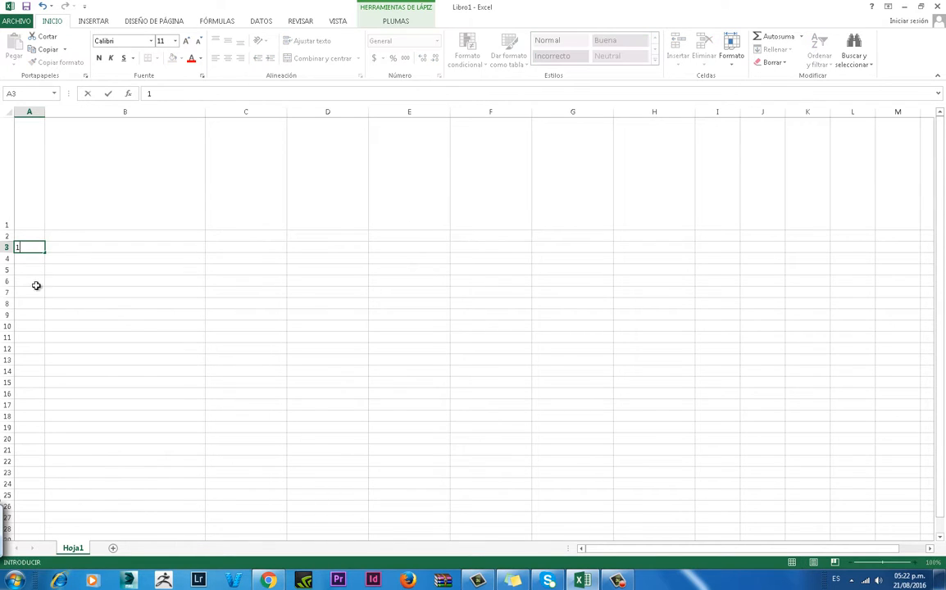
click(32, 258)
text(2)
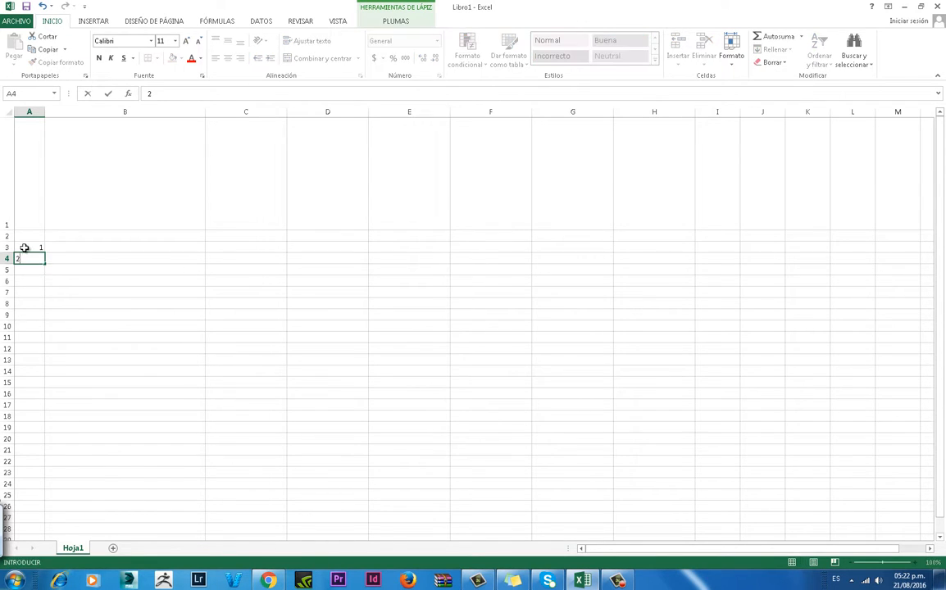
Extend the number series from A3:A4 down column A to row 25
drag(23, 247, 37, 258)
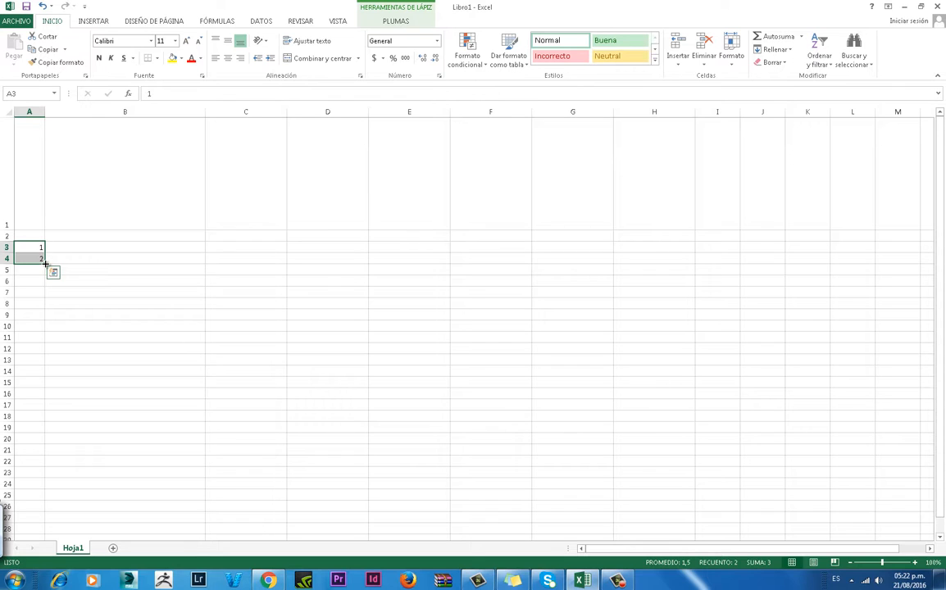
drag(45, 262, 35, 491)
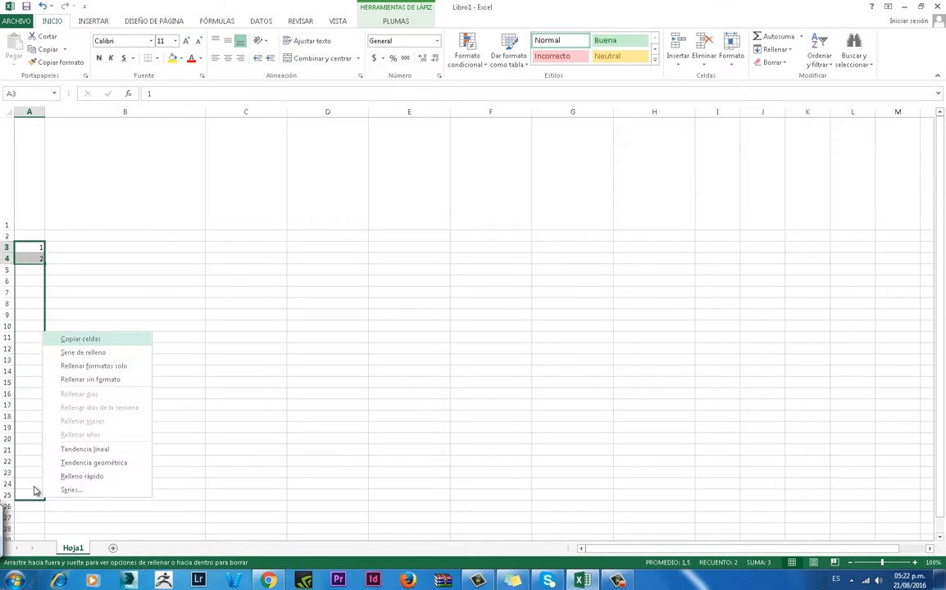
key(Escape)
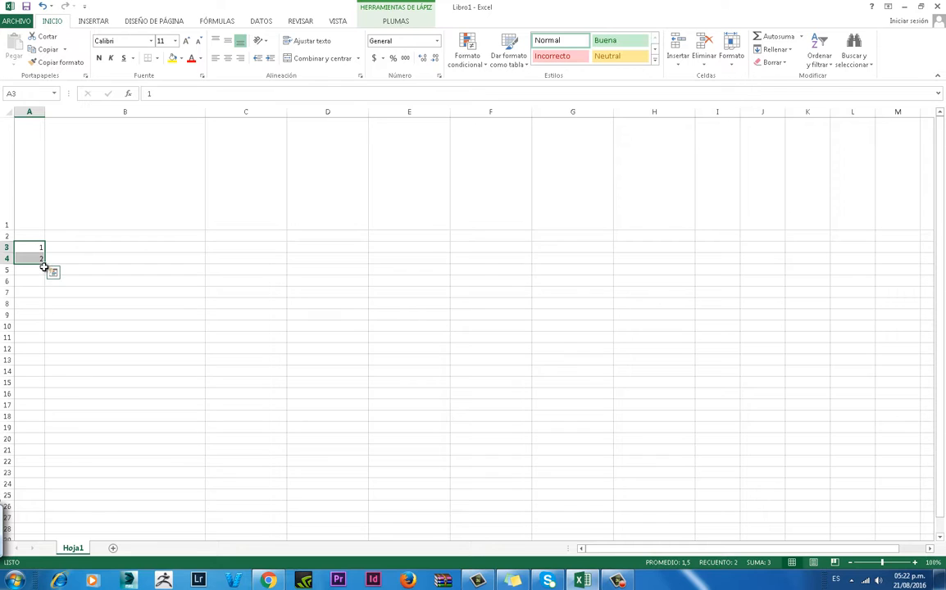
drag(45, 263, 51, 482)
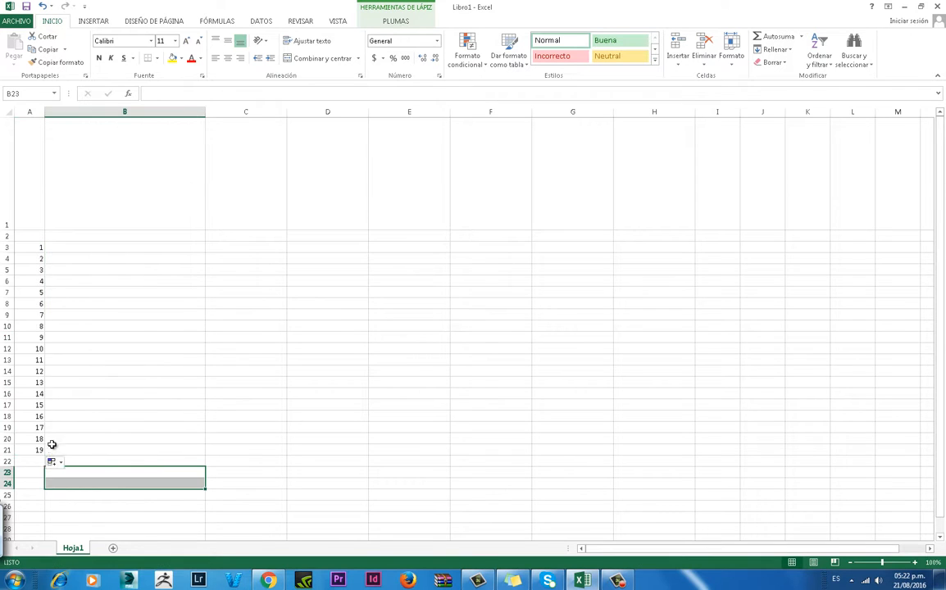
click(41, 439)
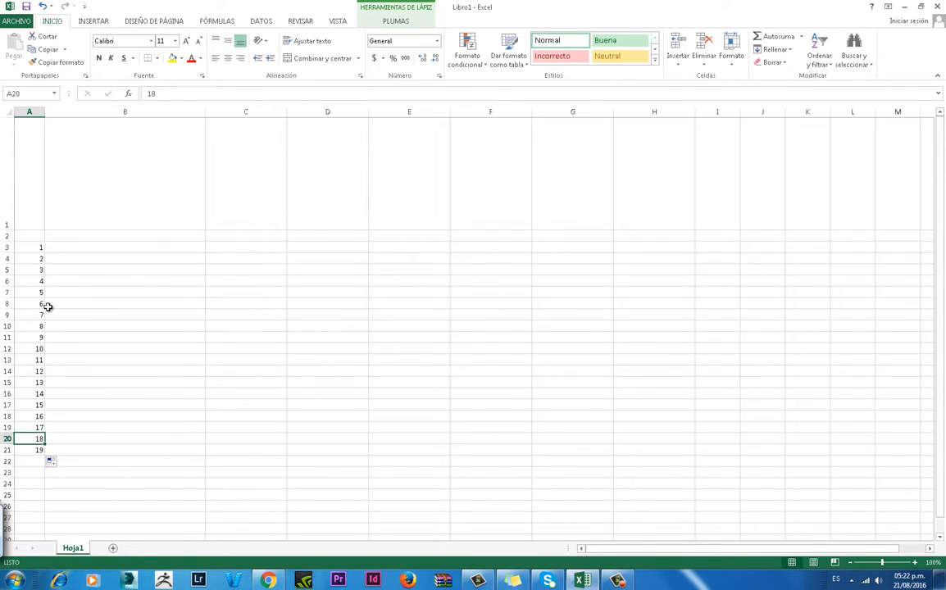
key(ctrl+z)
drag(45, 299, 40, 498)
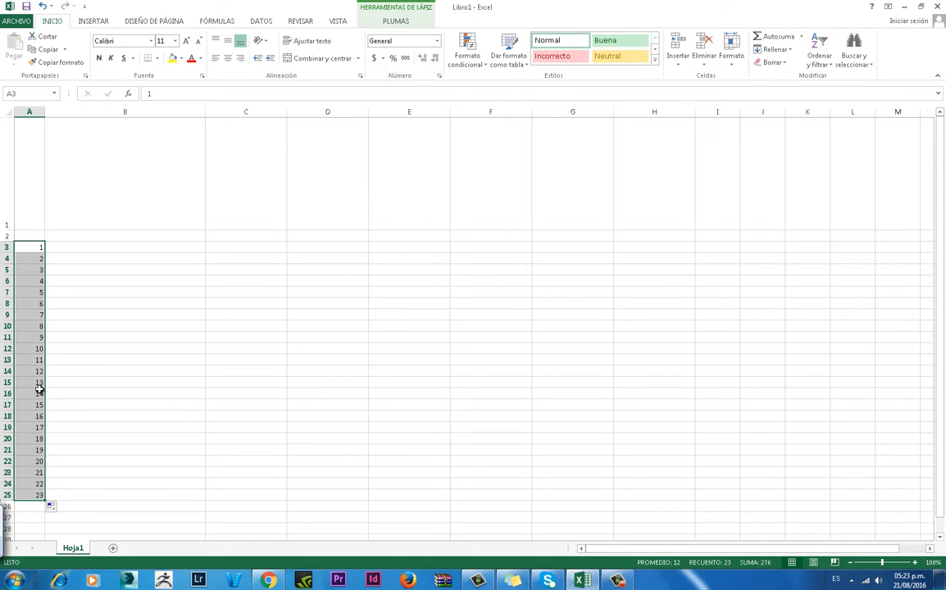
click(59, 250)
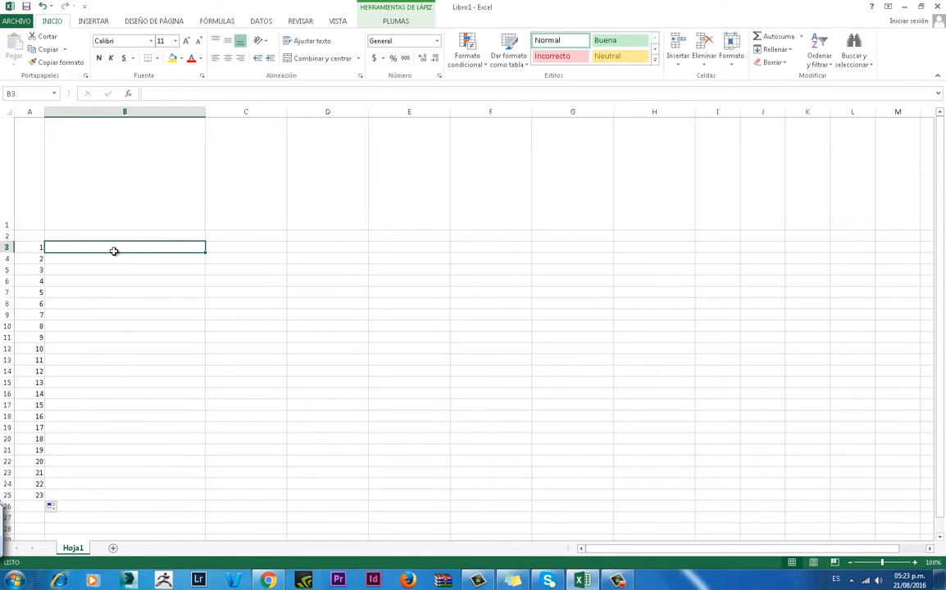
Enter 2 in cell C3 and copy it down column C to row 24
click(247, 250)
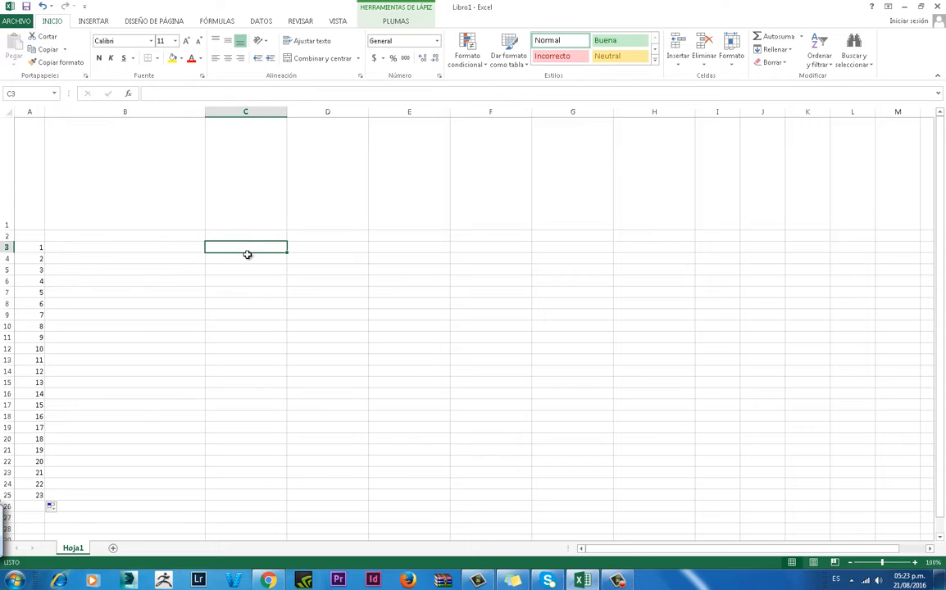
text(2)
click(251, 235)
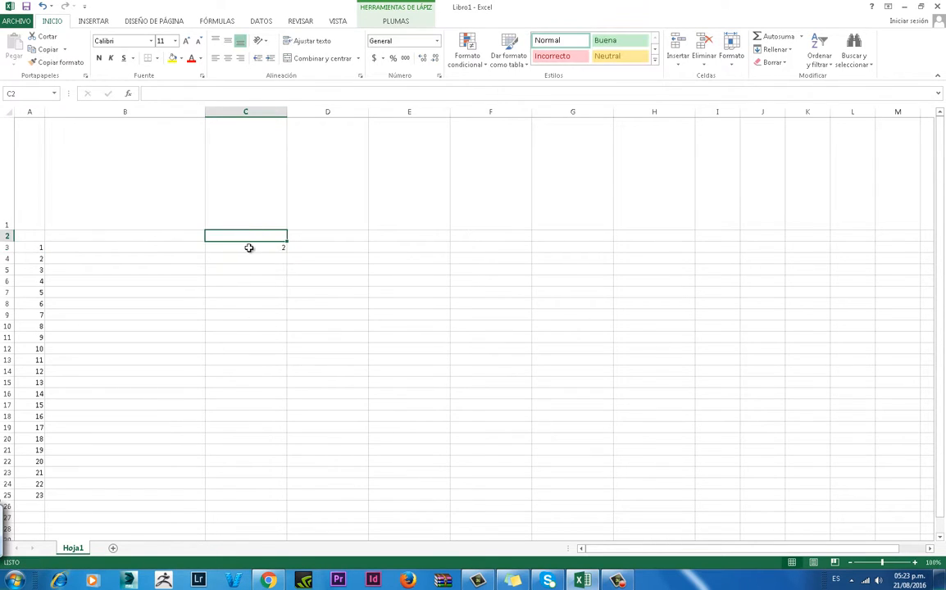
click(250, 247)
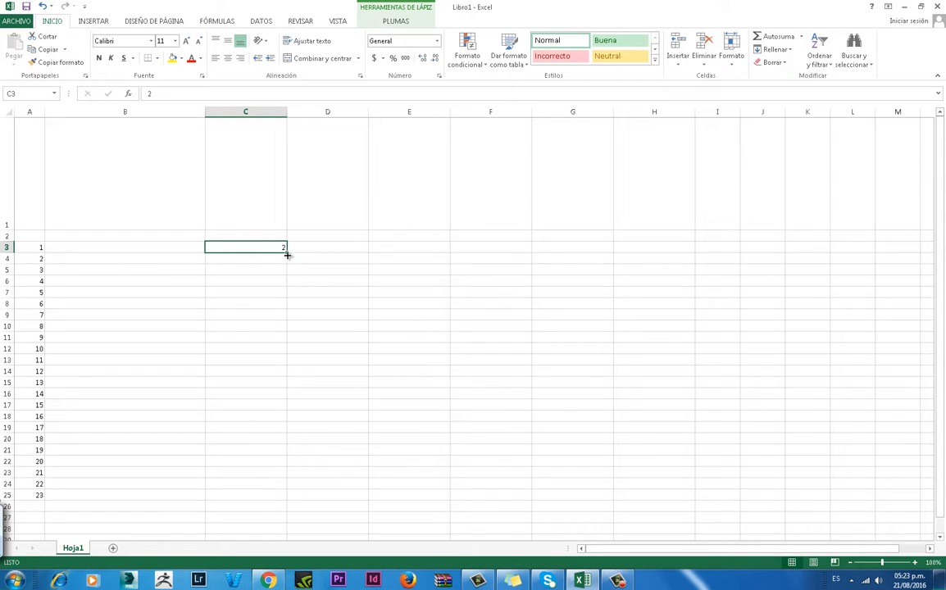
drag(288, 251, 278, 491)
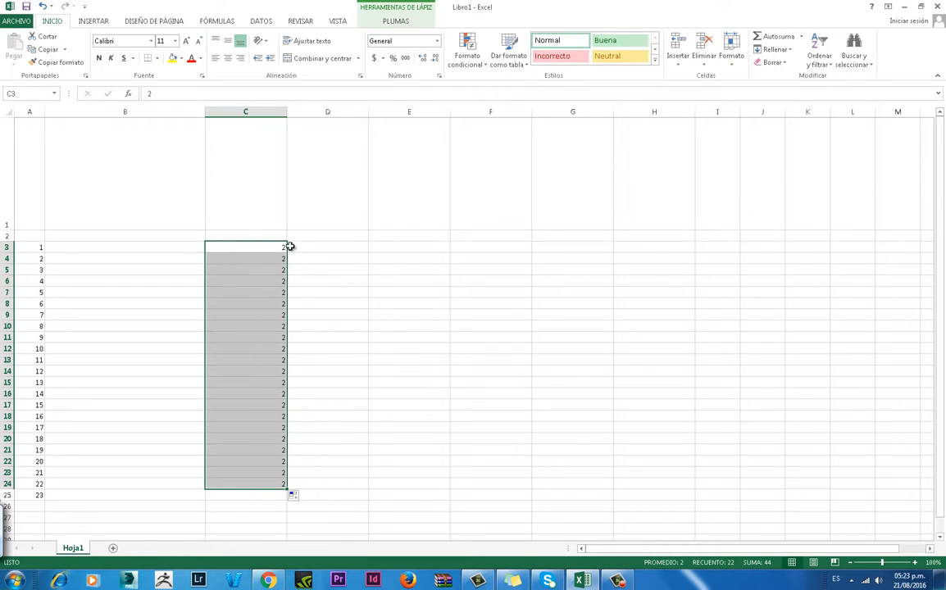
Clear the repeated values from column C, and enter 0,3 in C3 and 0,4 in C4
drag(262, 250, 261, 468)
key(Delete)
click(215, 244)
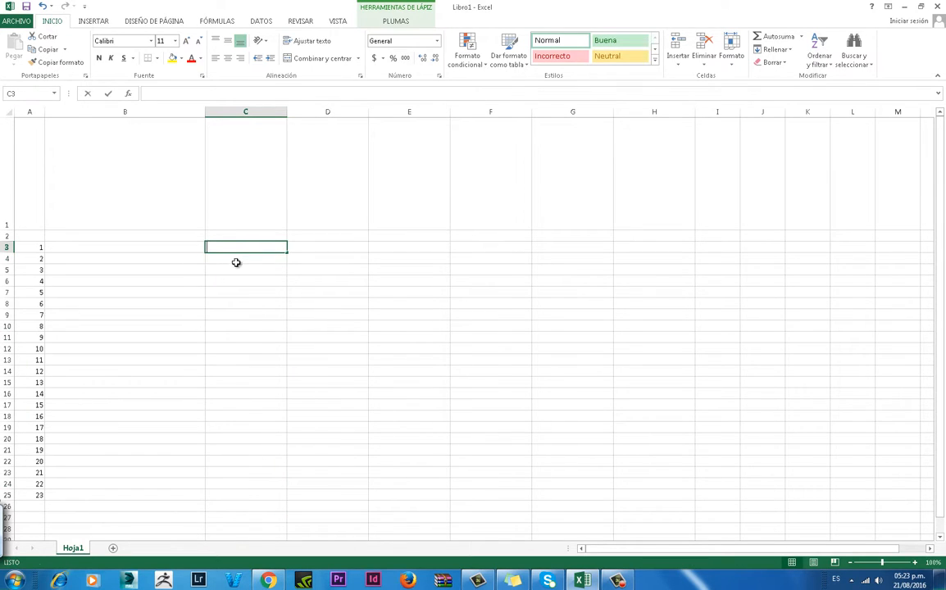
text(0,)
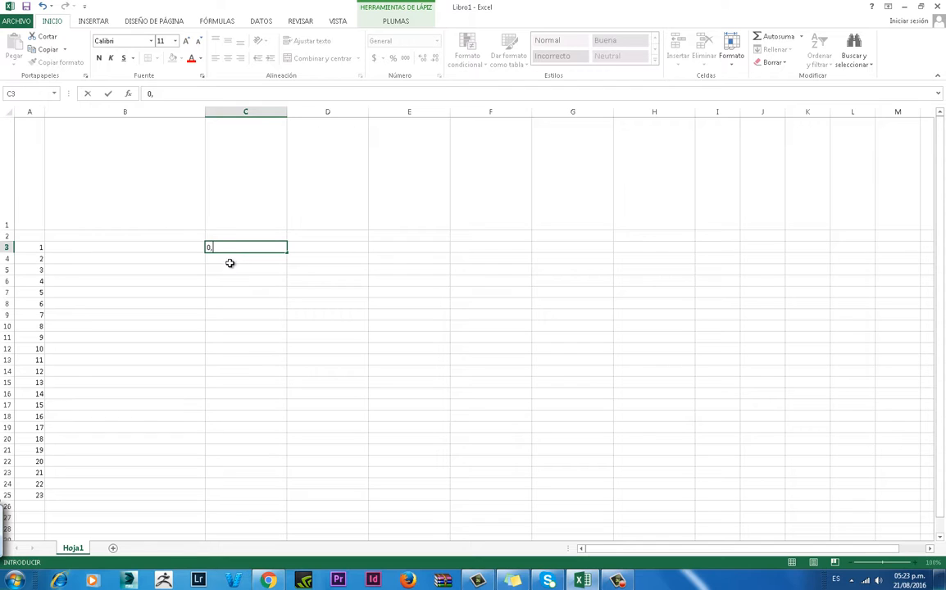
text(3)
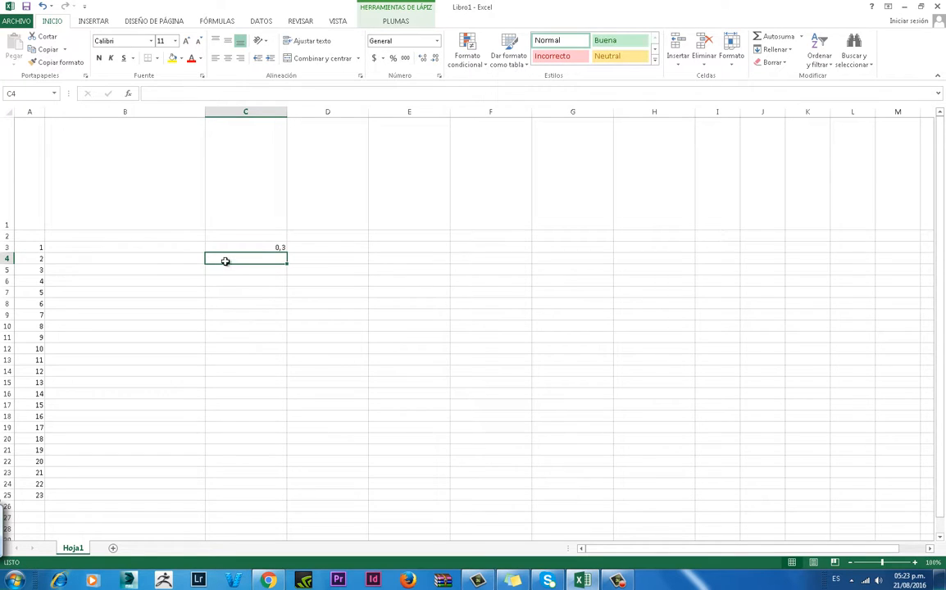
text(0,4)
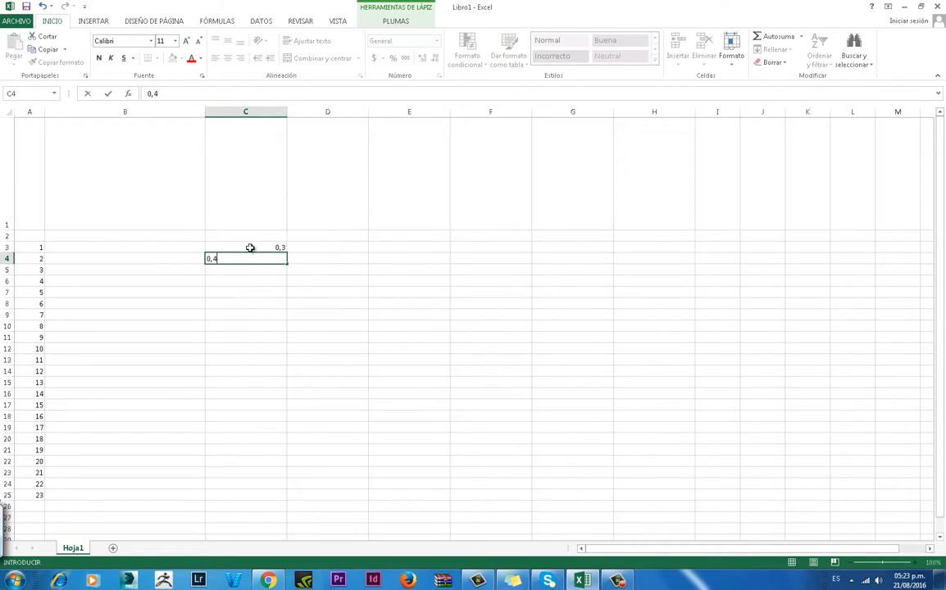
Extend the decimal series from C3:C4 down column C to row 24, and check its two starting cells
click(234, 249)
drag(228, 247, 276, 260)
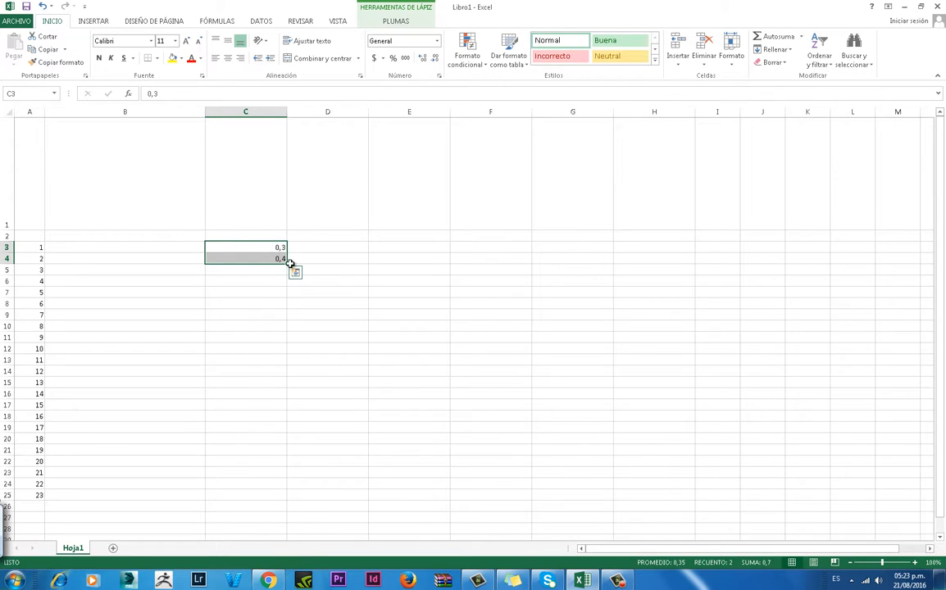
drag(287, 263, 286, 496)
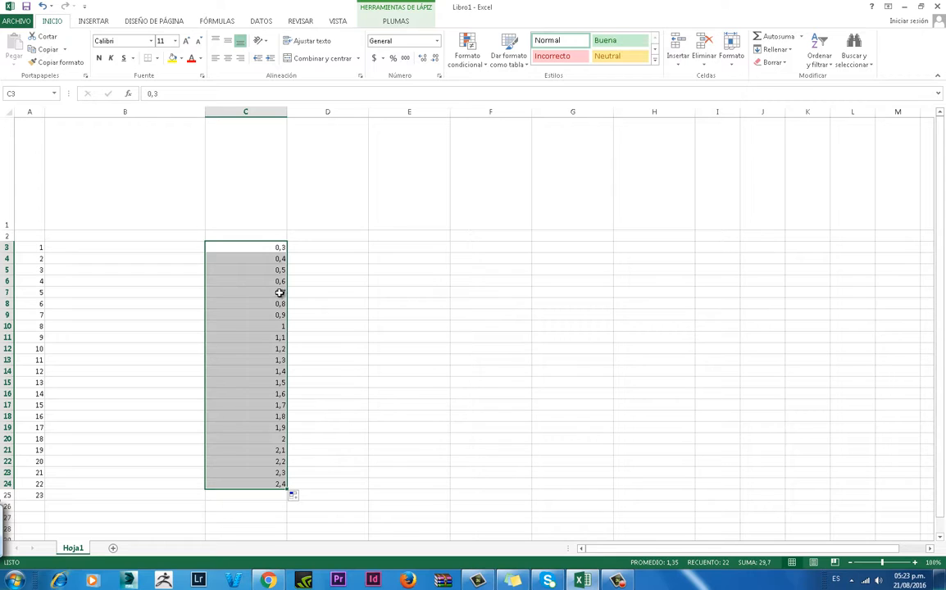
click(251, 247)
click(258, 259)
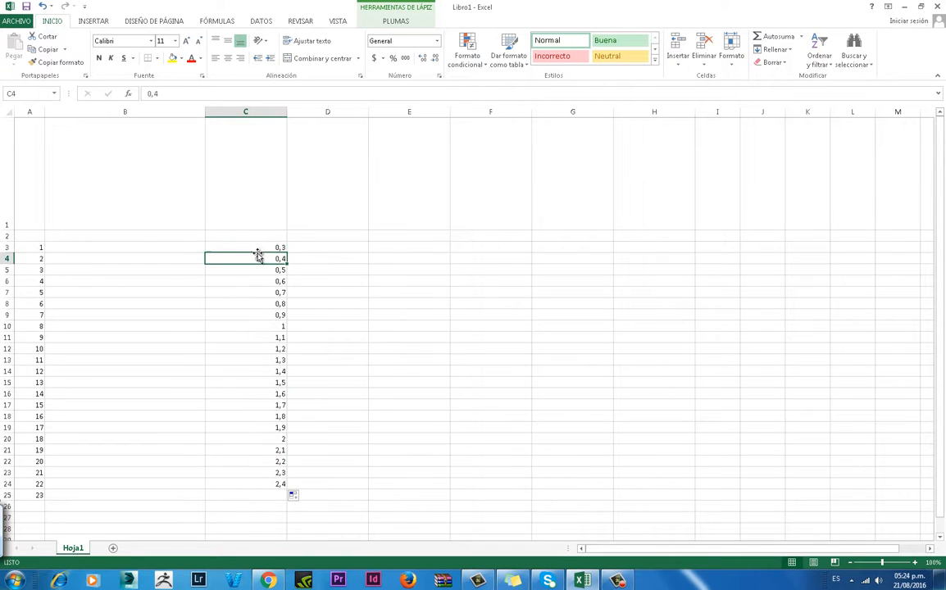
click(257, 247)
click(258, 258)
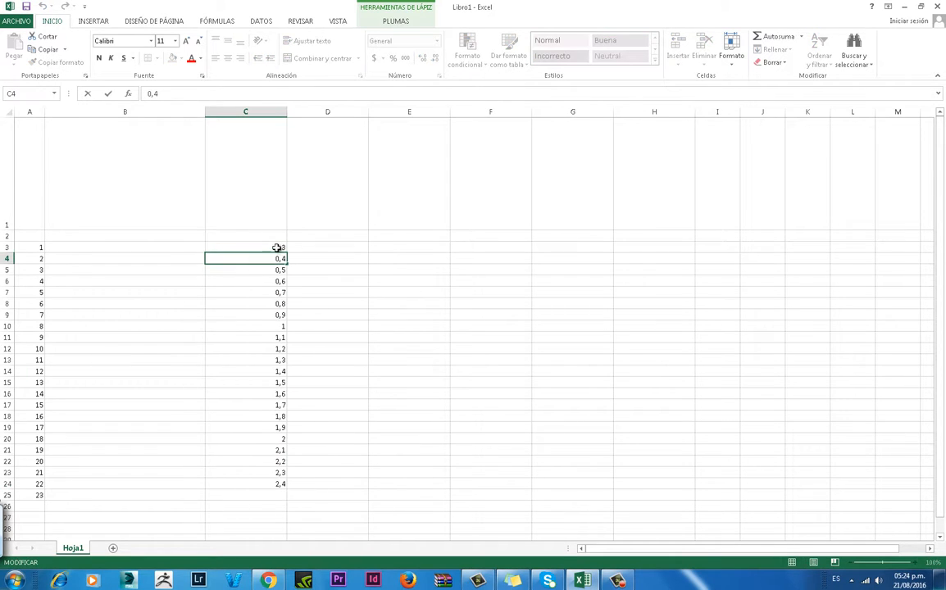
Clear the decimal series in C3:C24, and enter 2 in C3 and 4 in C4
click(271, 249)
drag(255, 247, 271, 482)
key(Delete)
click(249, 253)
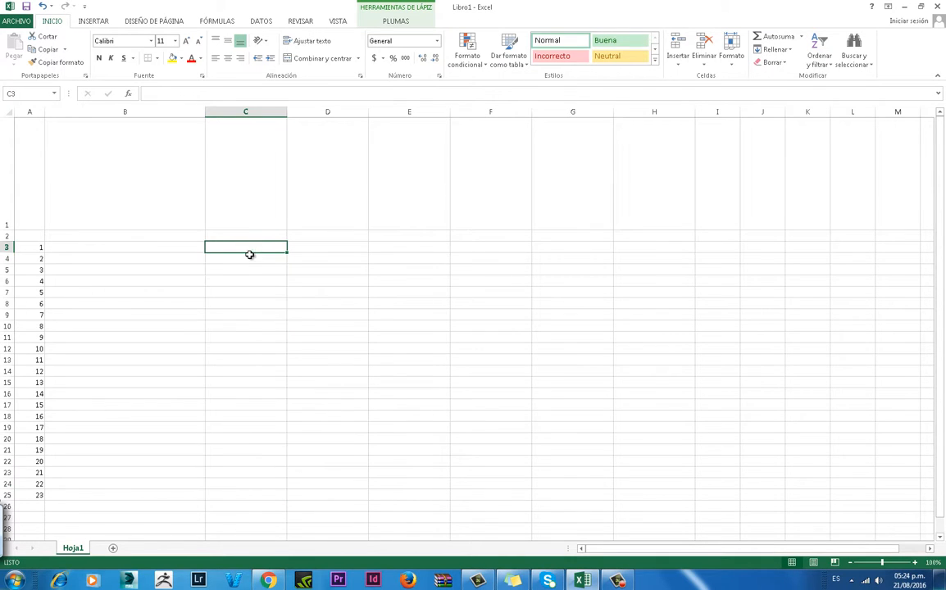
text(2)
key(Return)
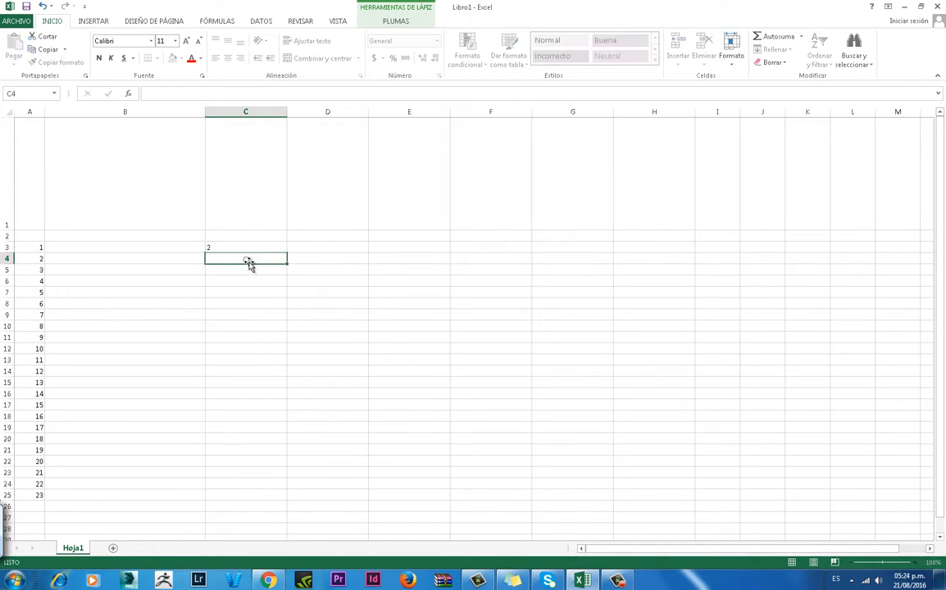
text(4)
Extend the even-number series from C3:C4 down to C25, and clear all of its values
click(233, 245)
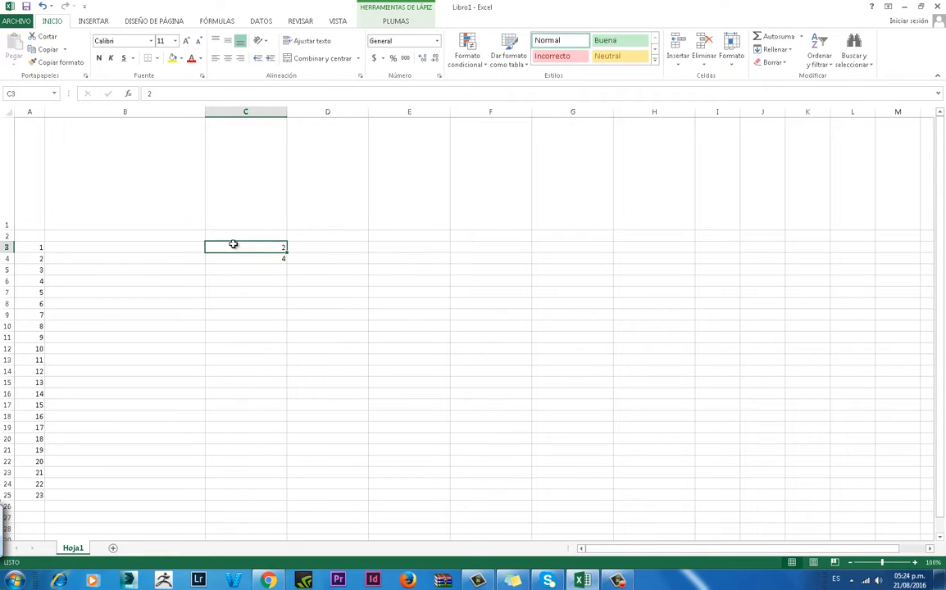
drag(238, 254, 283, 507)
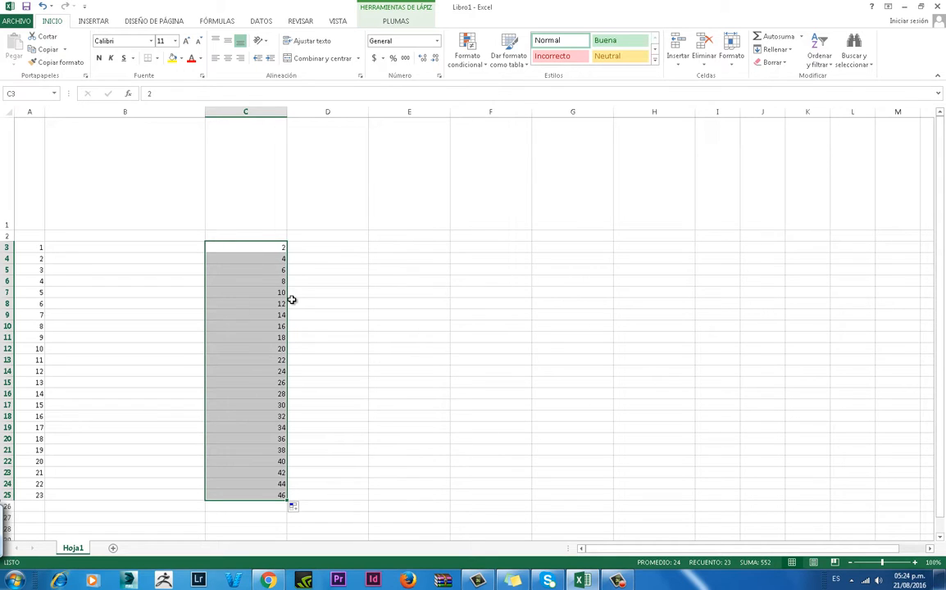
key(Delete)
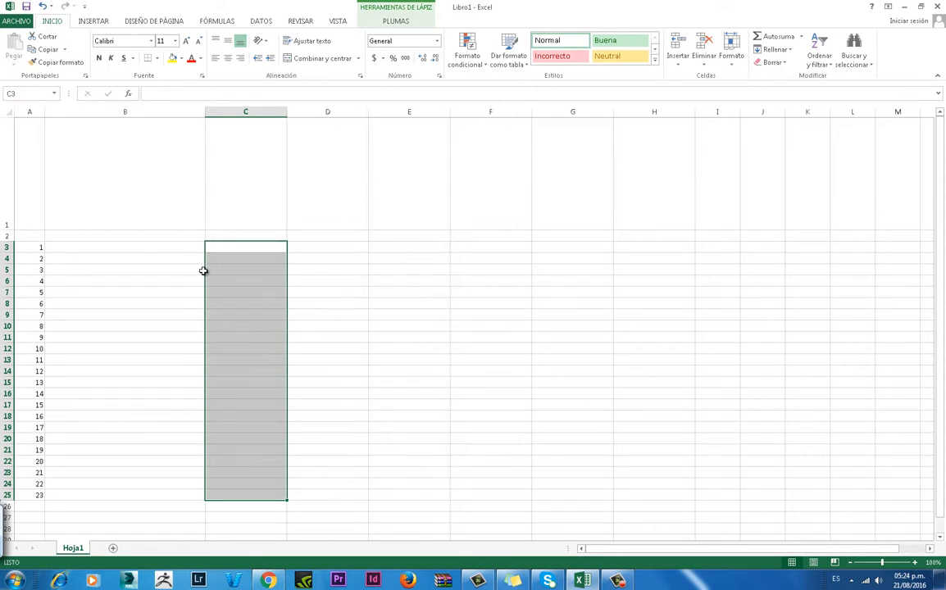
Enter "Alumno 1" in cell B3 and "Alumno 2" in cell B4
click(151, 249)
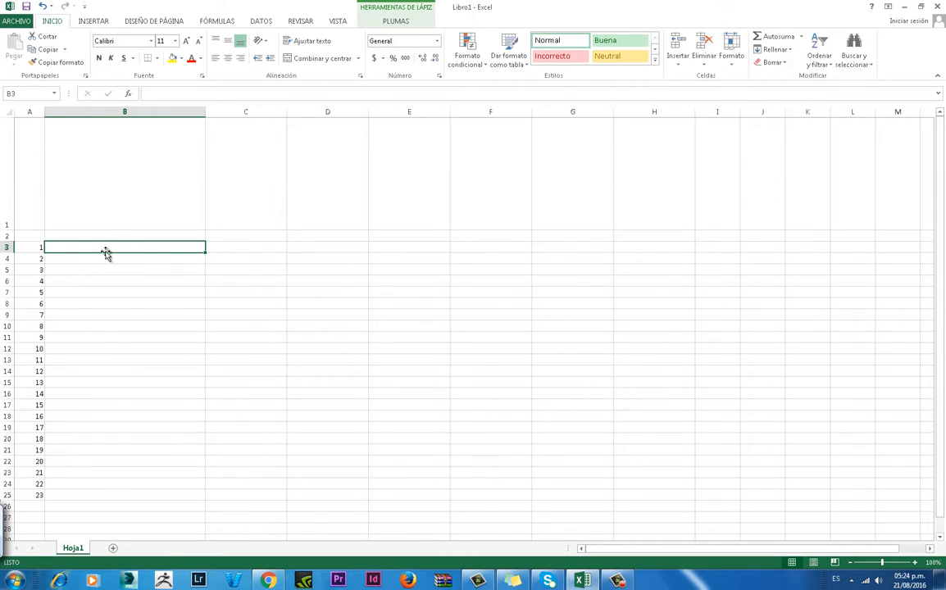
double_click(115, 249)
text(Alumno 1)
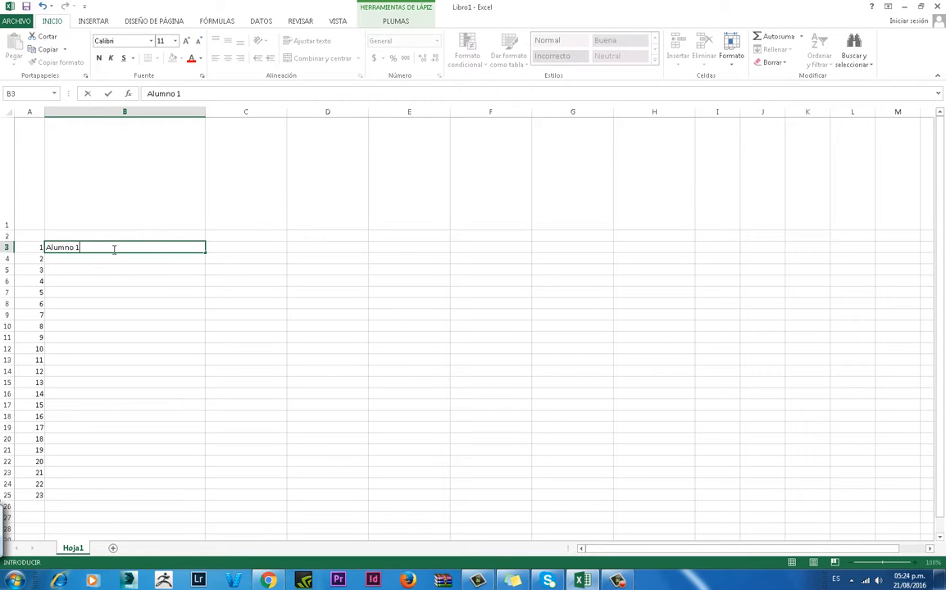
key(Return)
click(100, 247)
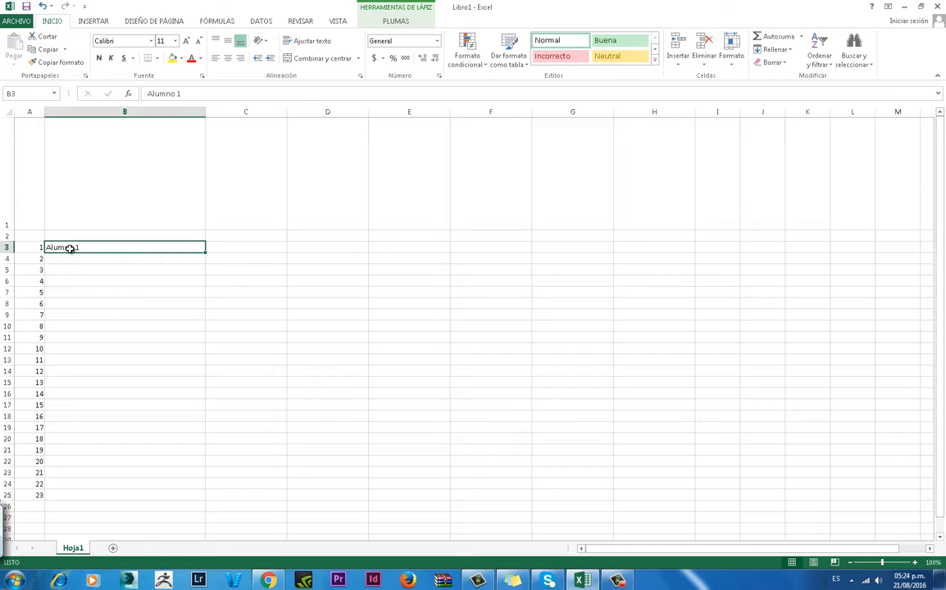
click(81, 261)
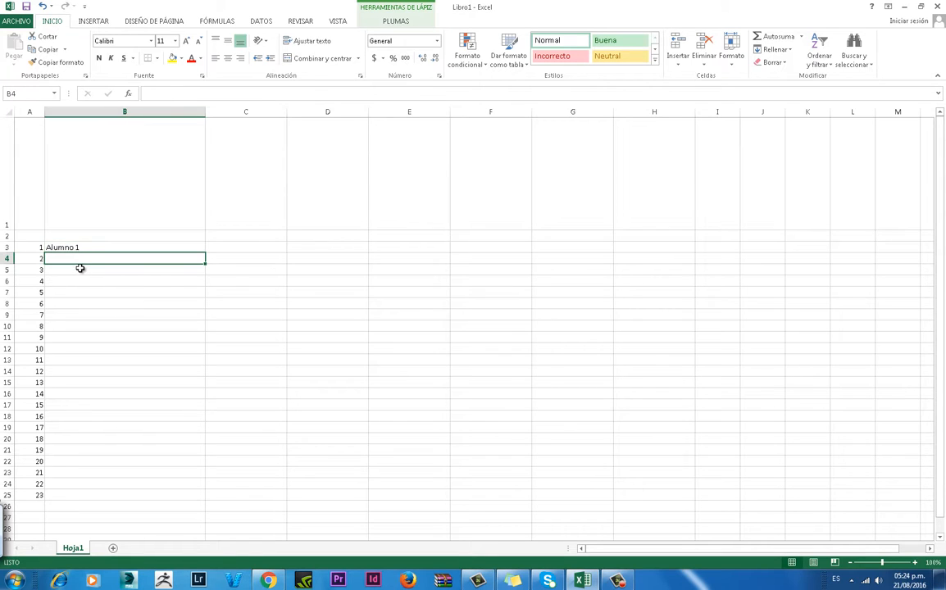
text(Alum)
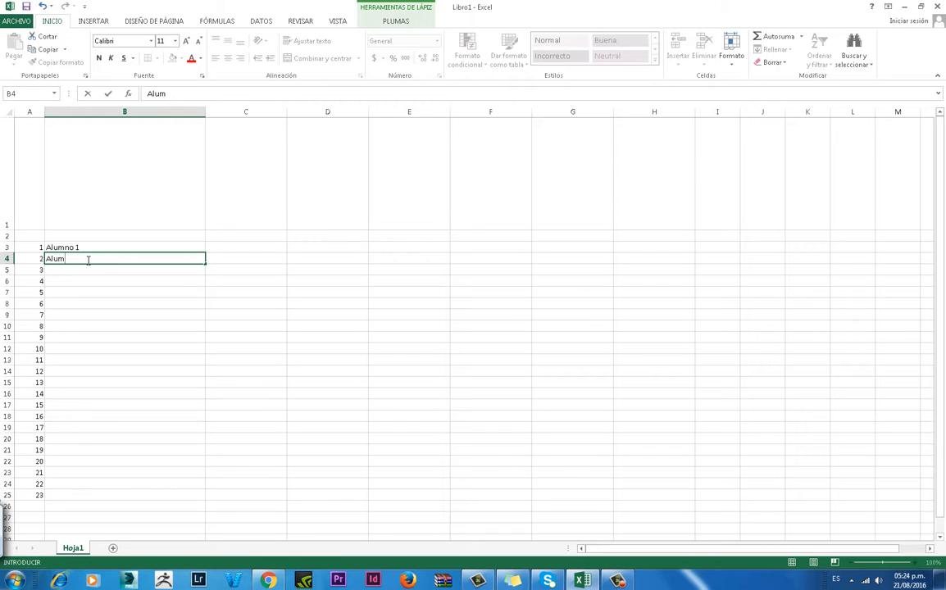
text(ono 2)
Extend the Alumno series from B3:B4 down column B to row 25
click(98, 248)
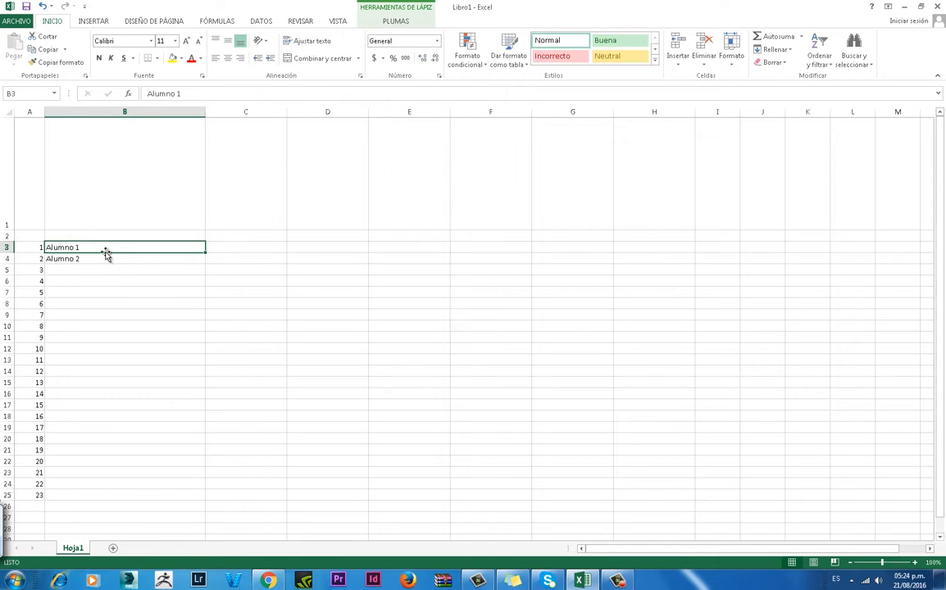
shift+click(90, 260)
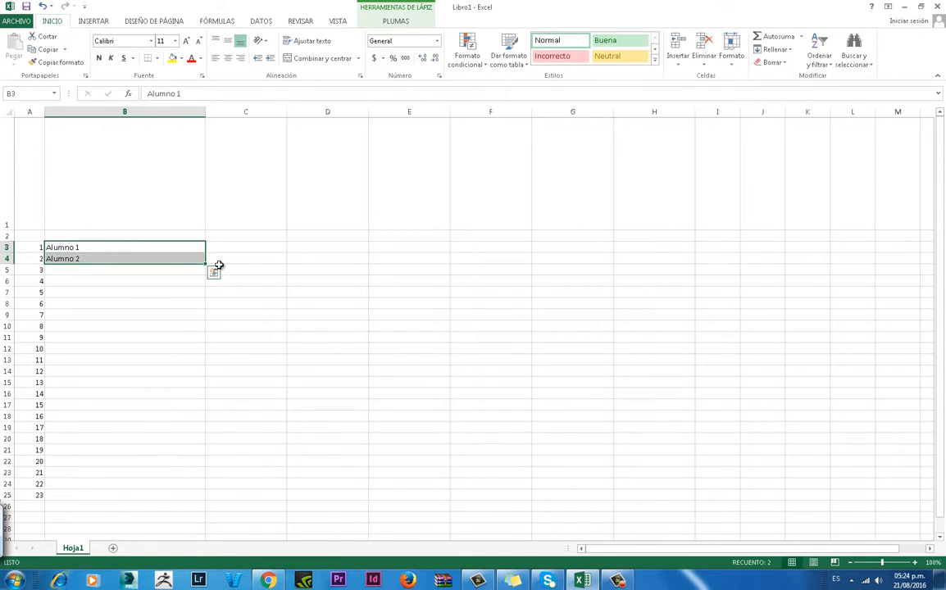
click(126, 238)
drag(96, 249, 99, 262)
drag(205, 263, 197, 497)
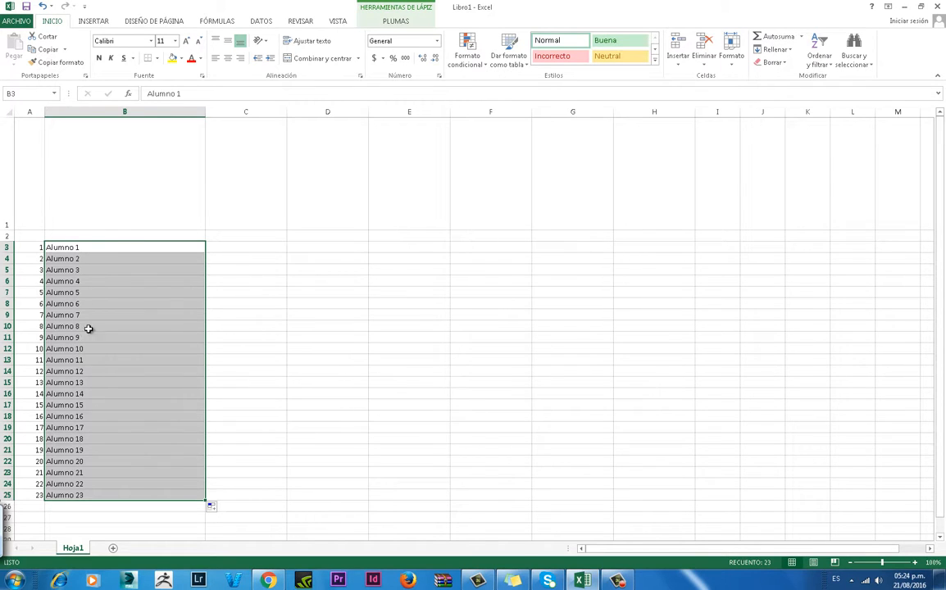
click(121, 493)
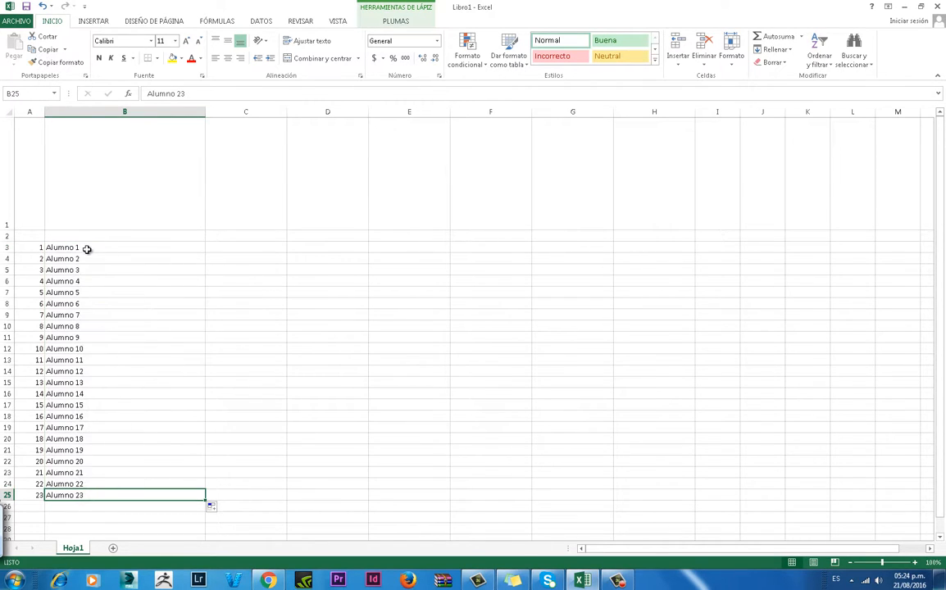
click(127, 247)
click(248, 182)
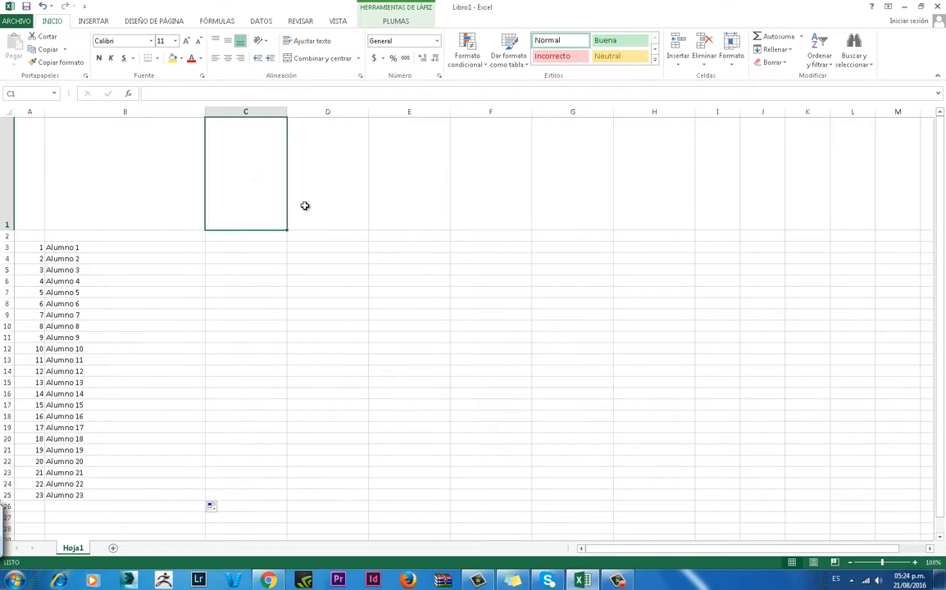
click(342, 182)
click(391, 189)
click(516, 170)
click(566, 211)
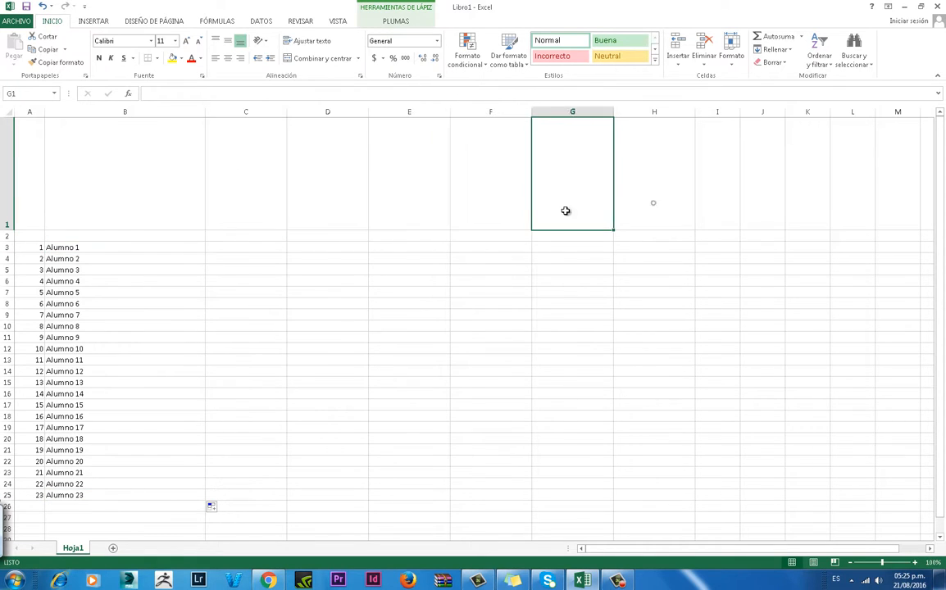
click(653, 203)
Enter "Enero" in cell C1
click(242, 199)
double_click(238, 205)
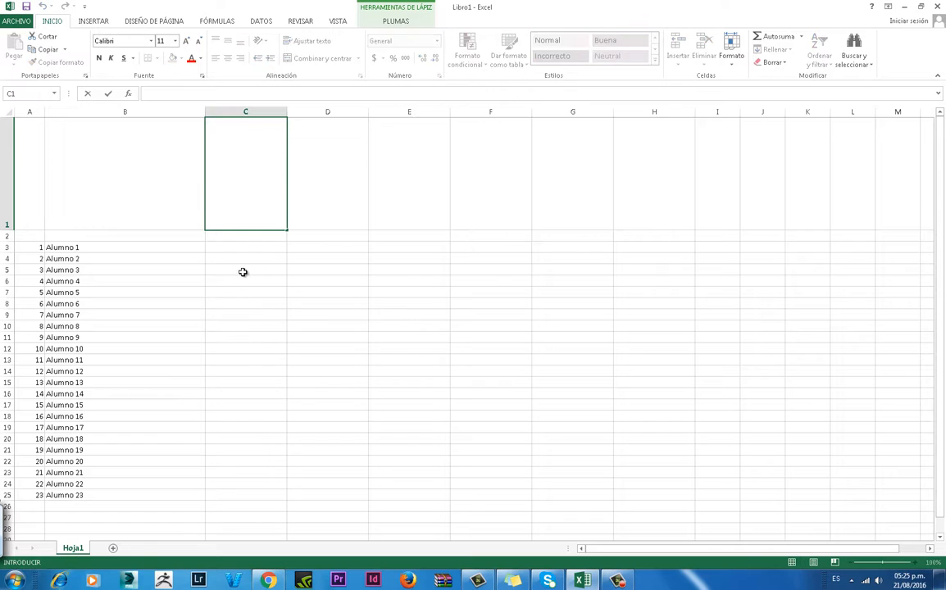
text(Enero)
drag(238, 223, 186, 291)
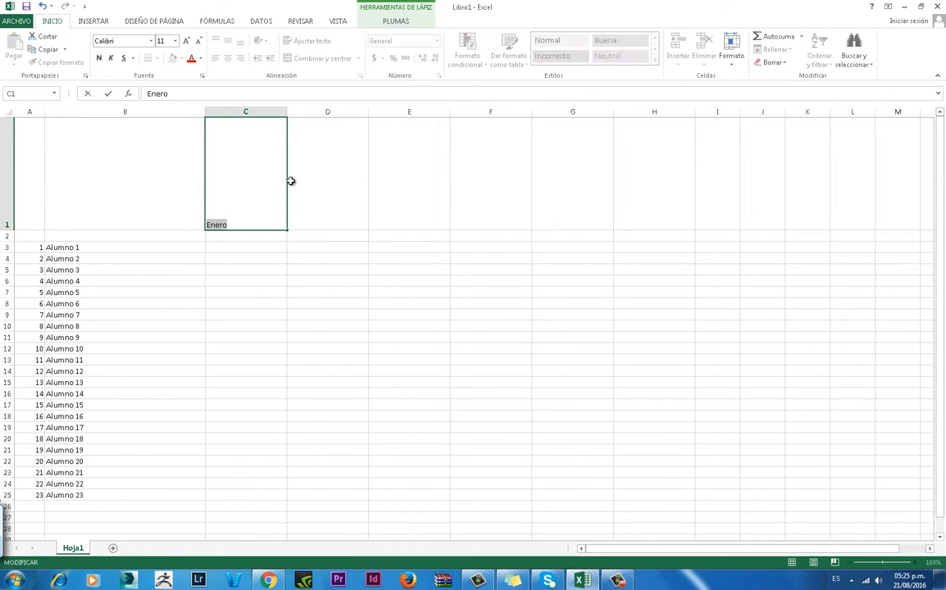
click(491, 184)
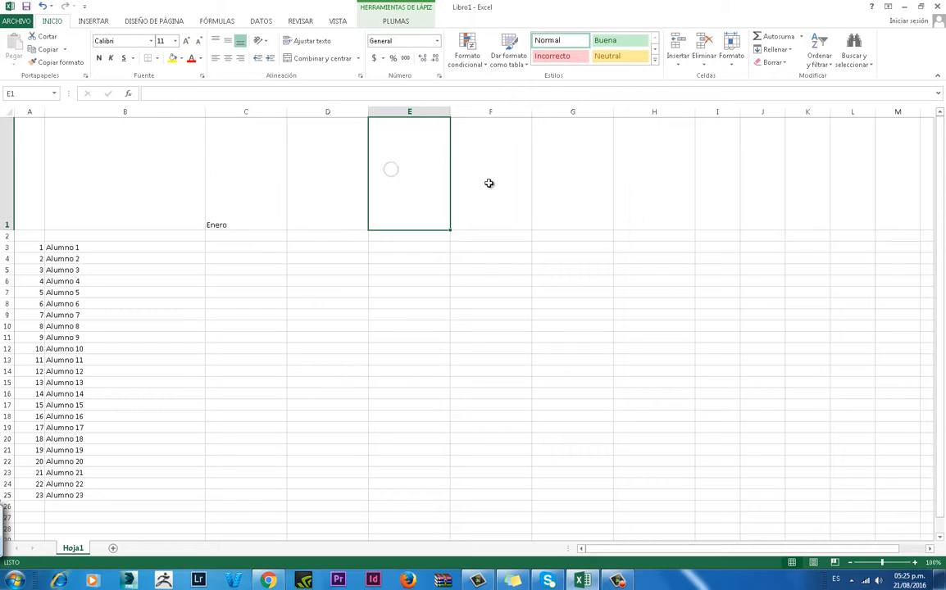
Replace the text in cell C1 with "Actividad 1"
click(243, 215)
double_click(242, 218)
drag(243, 223, 202, 228)
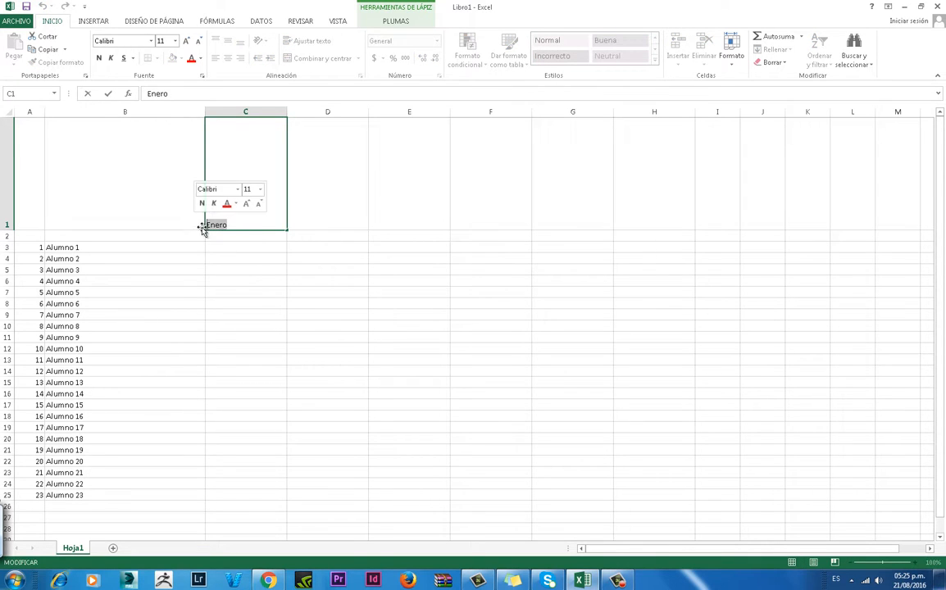
text(Acti)
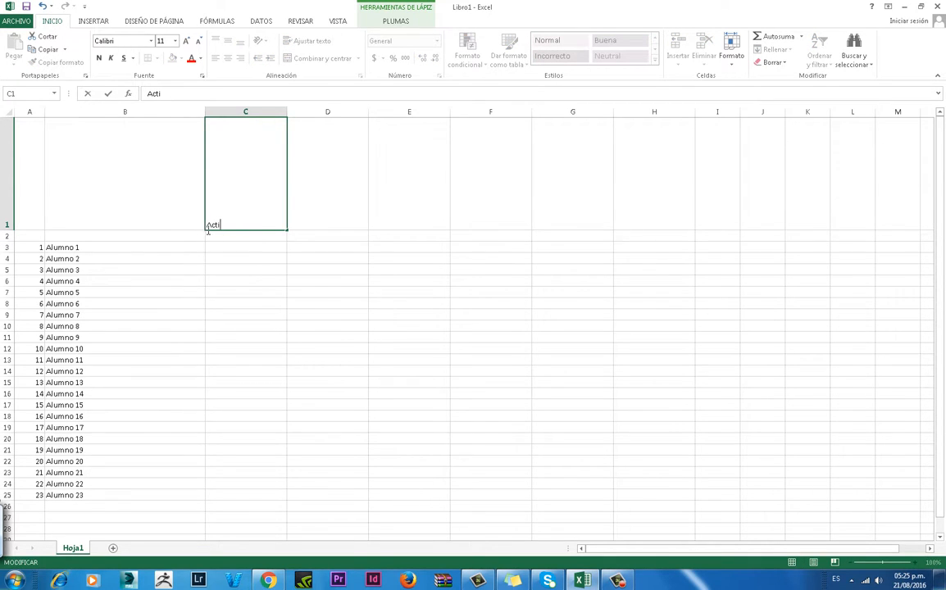
text(vidad 1)
Copy the C1 label into D1 as "Actividad 2", and extend the series from C1:D1 across row 1 to H1
drag(254, 225, 207, 227)
key(ctrl+c)
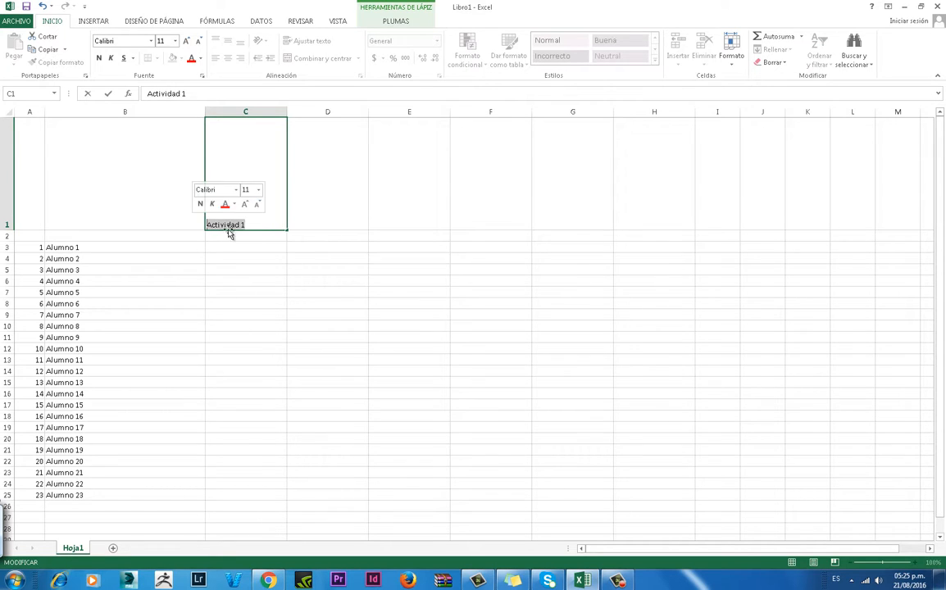
click(322, 210)
key(ctrl+v)
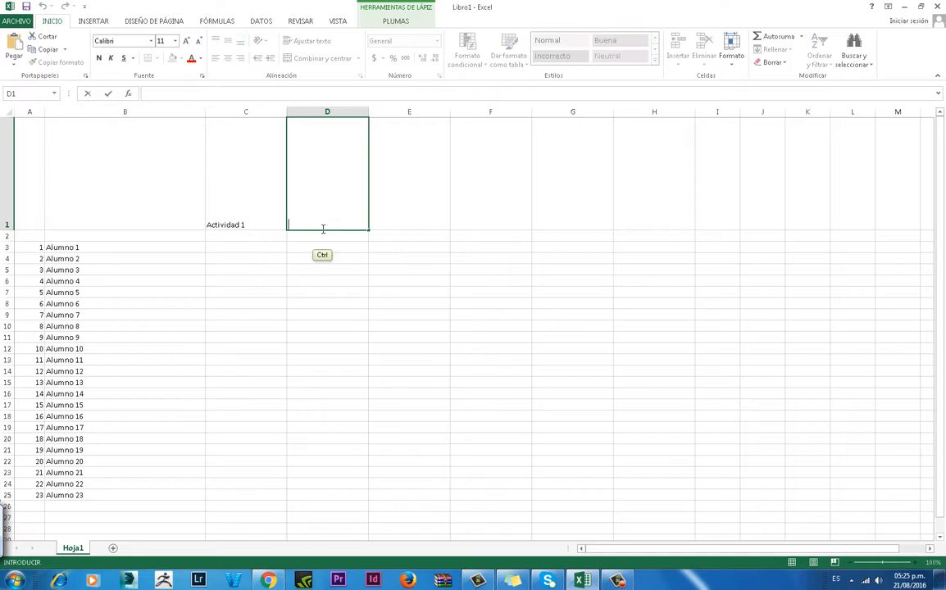
double_click(326, 226)
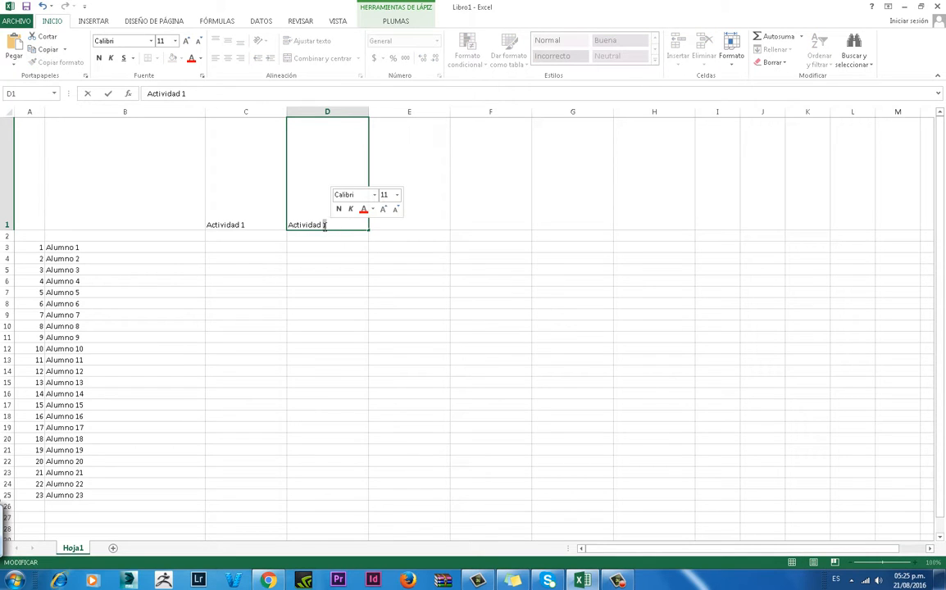
text(2)
drag(254, 187, 327, 186)
drag(368, 228, 688, 228)
click(253, 189)
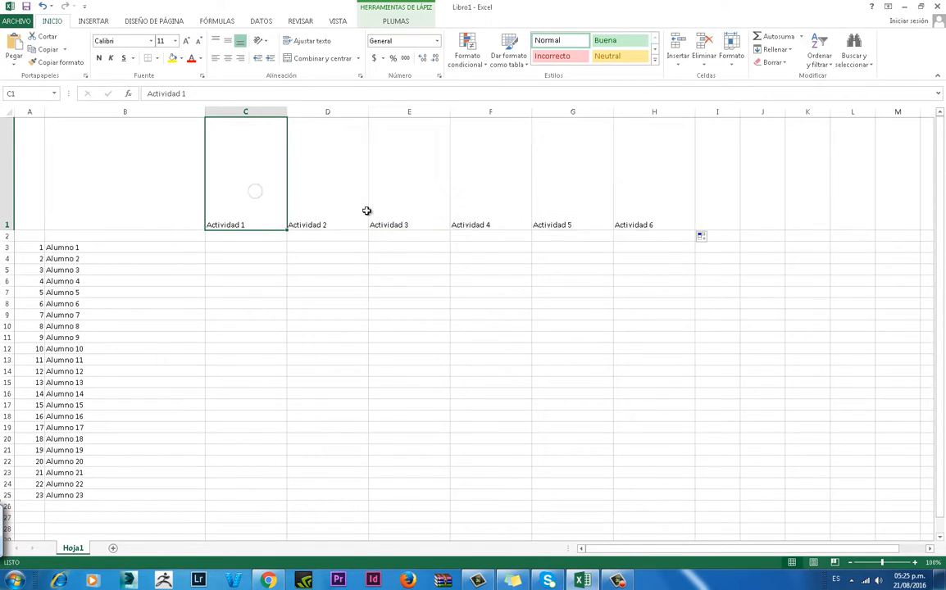
click(330, 189)
click(404, 198)
click(506, 196)
click(576, 194)
click(648, 182)
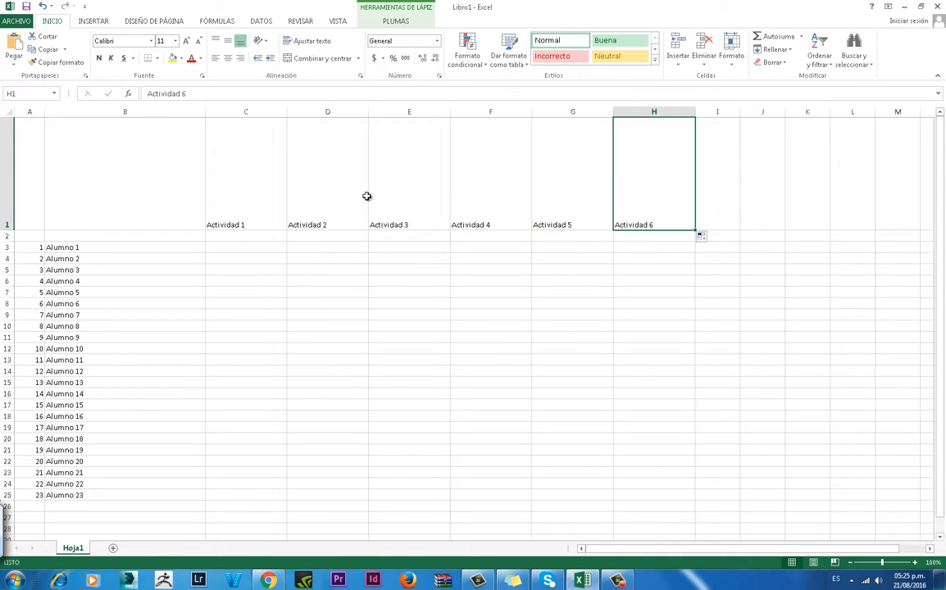
click(264, 187)
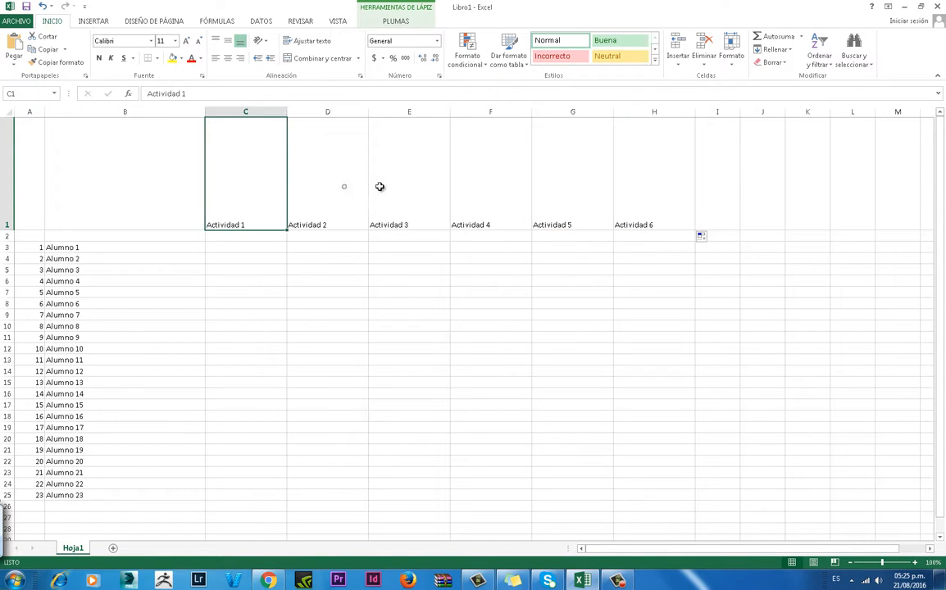
click(344, 186)
click(418, 188)
click(503, 192)
click(571, 208)
click(650, 219)
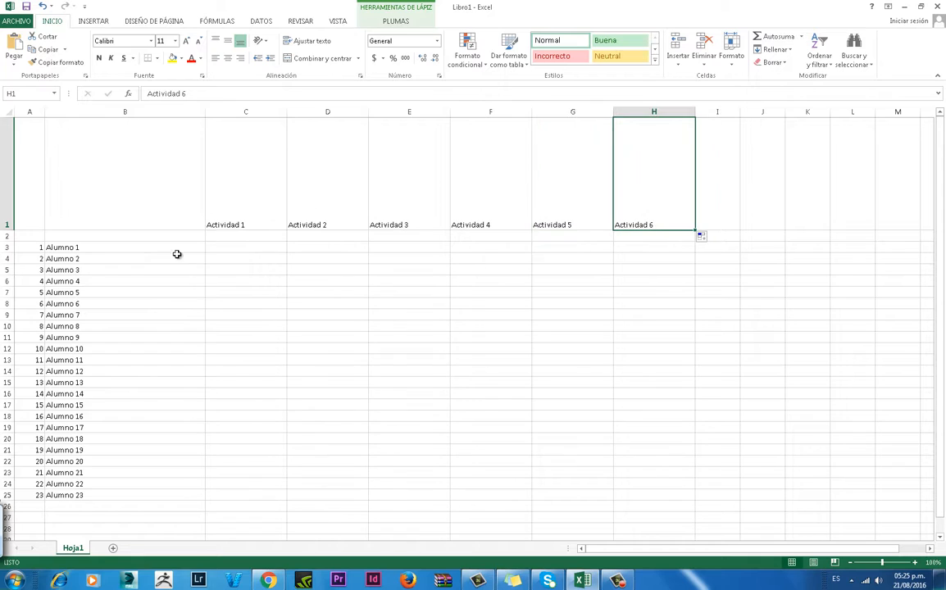
click(164, 235)
click(162, 196)
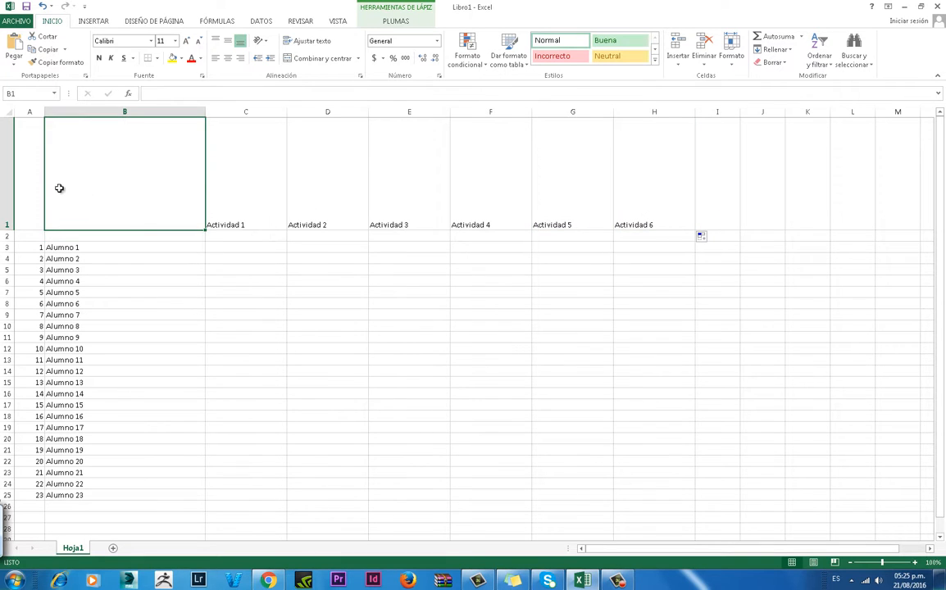
click(29, 149)
click(55, 156)
click(29, 138)
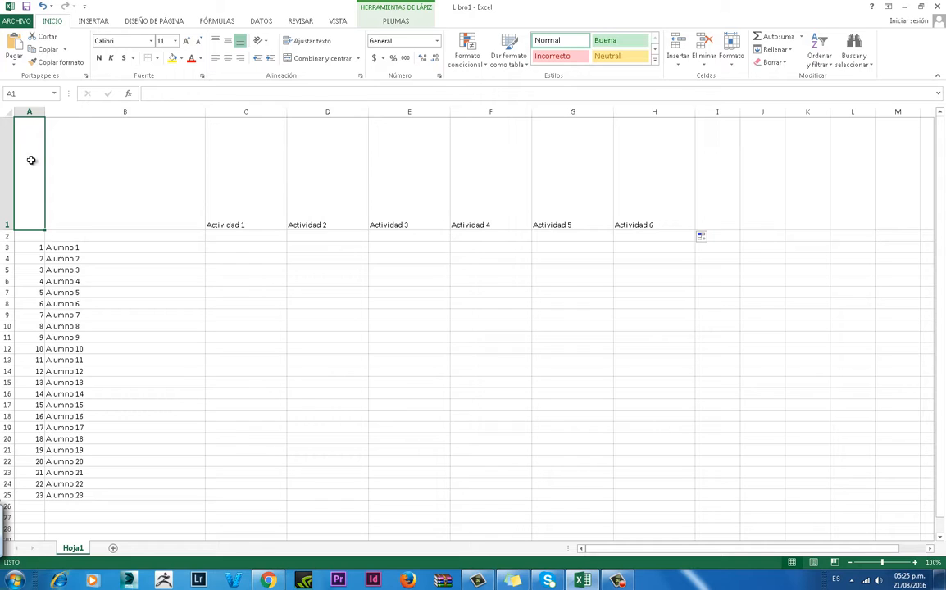
click(80, 150)
click(30, 139)
click(80, 154)
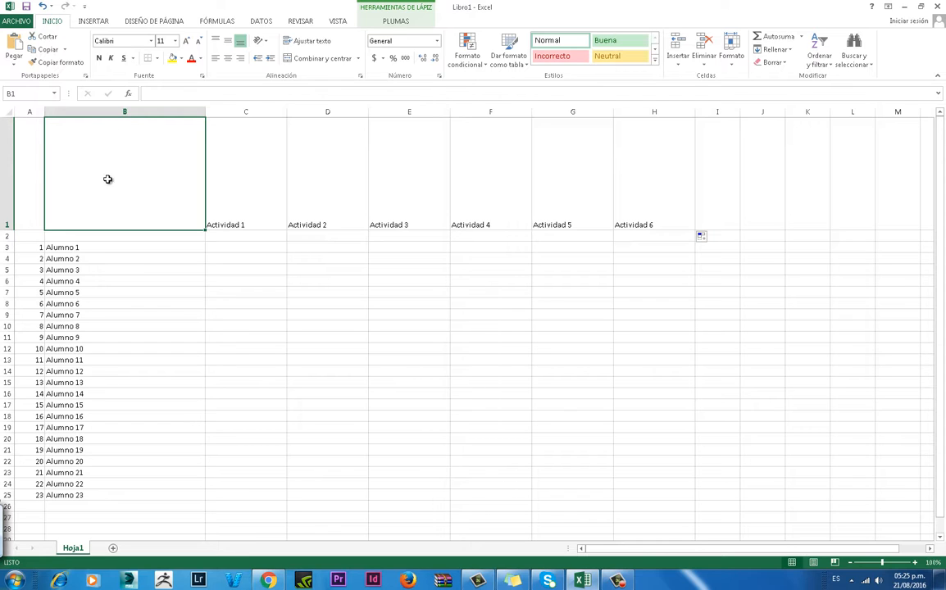
Merge and center cells A1 and B1 into one heading cell
click(27, 159)
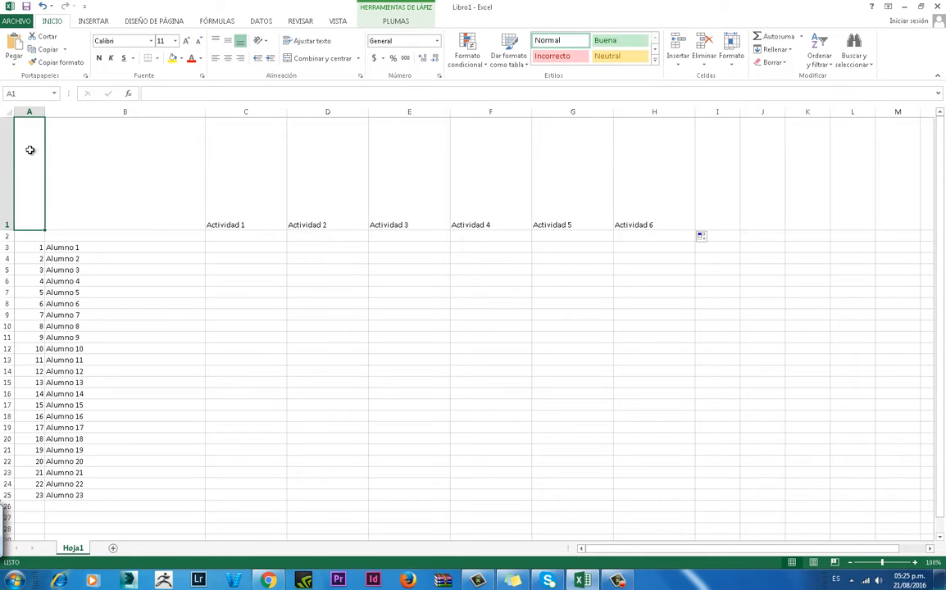
drag(28, 158, 80, 147)
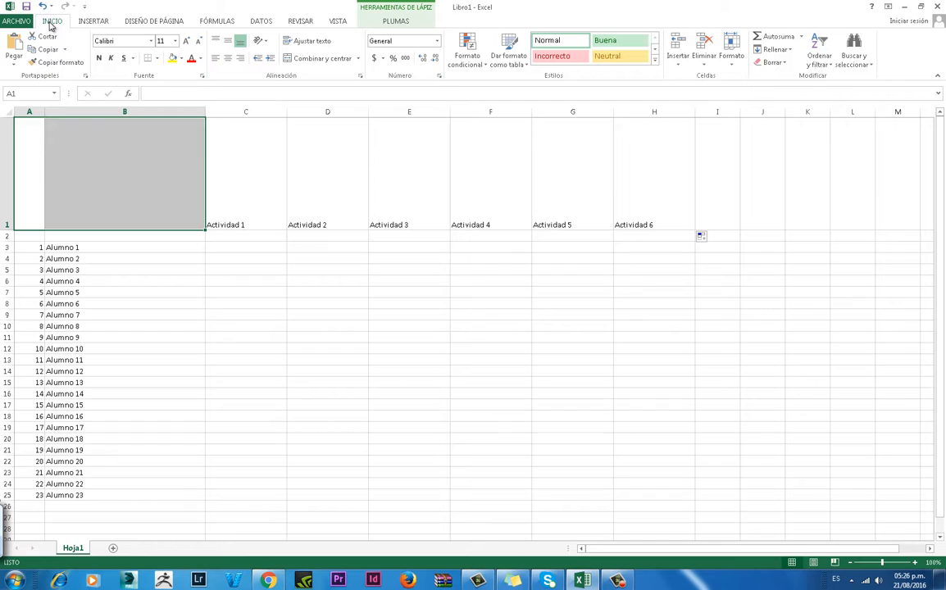
click(311, 59)
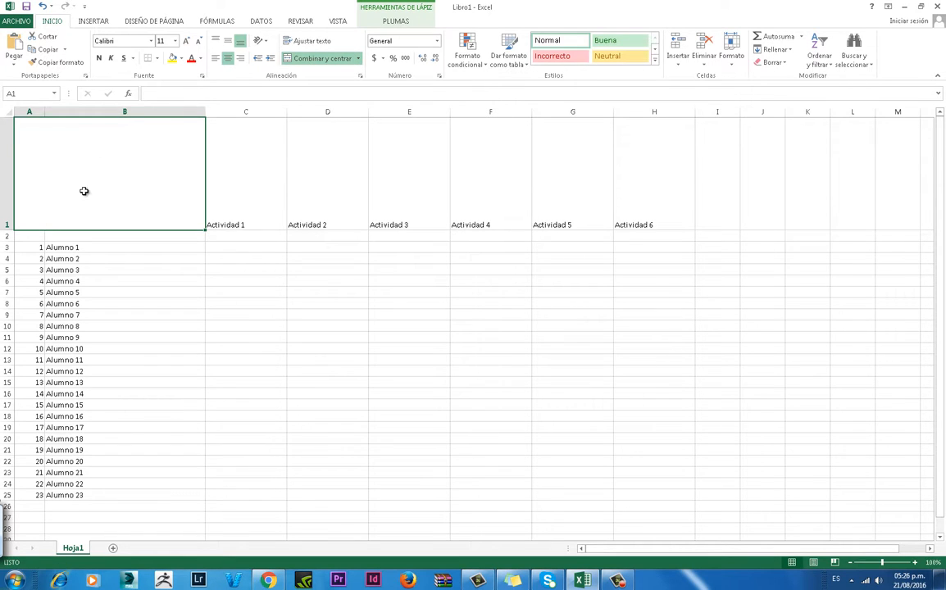
click(234, 188)
click(129, 159)
click(358, 58)
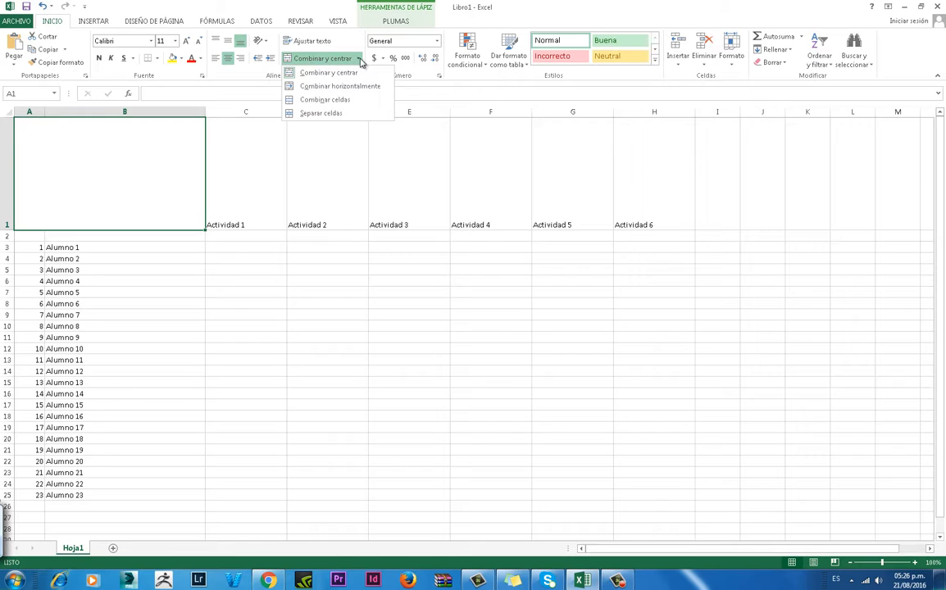
click(360, 62)
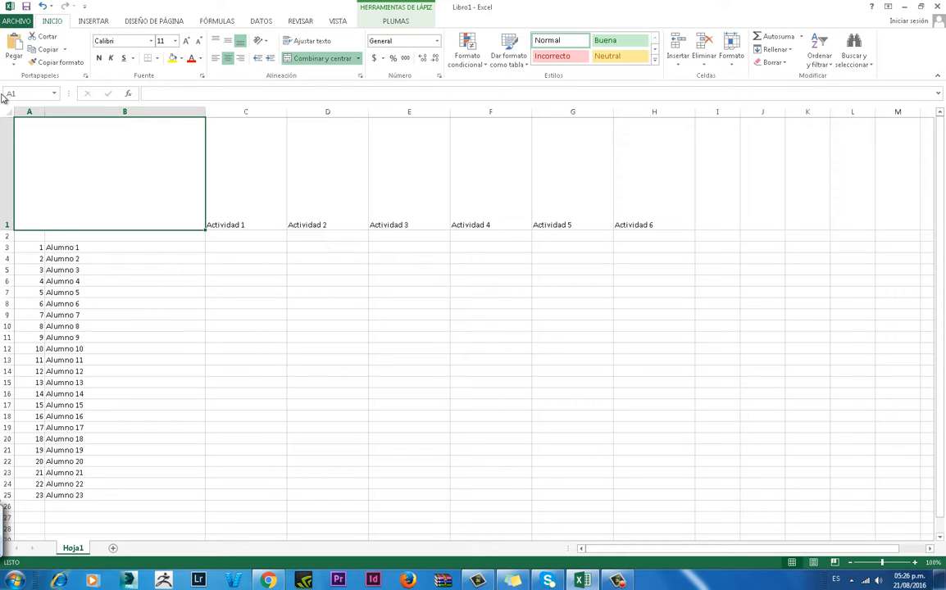
click(26, 95)
click(34, 131)
click(22, 93)
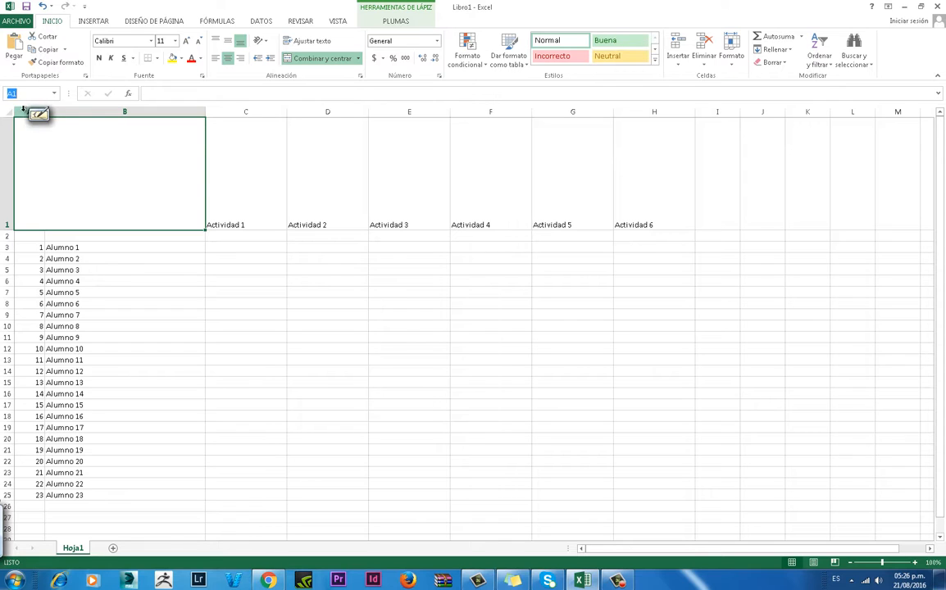
click(50, 141)
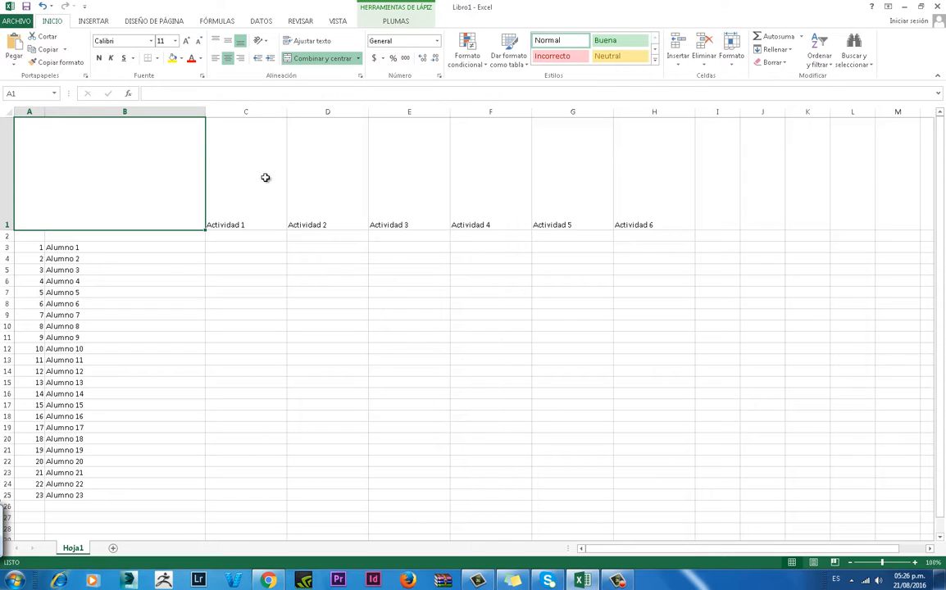
Enter "NOTAS DEL PERIODO" in the merged heading cell A1
double_click(105, 218)
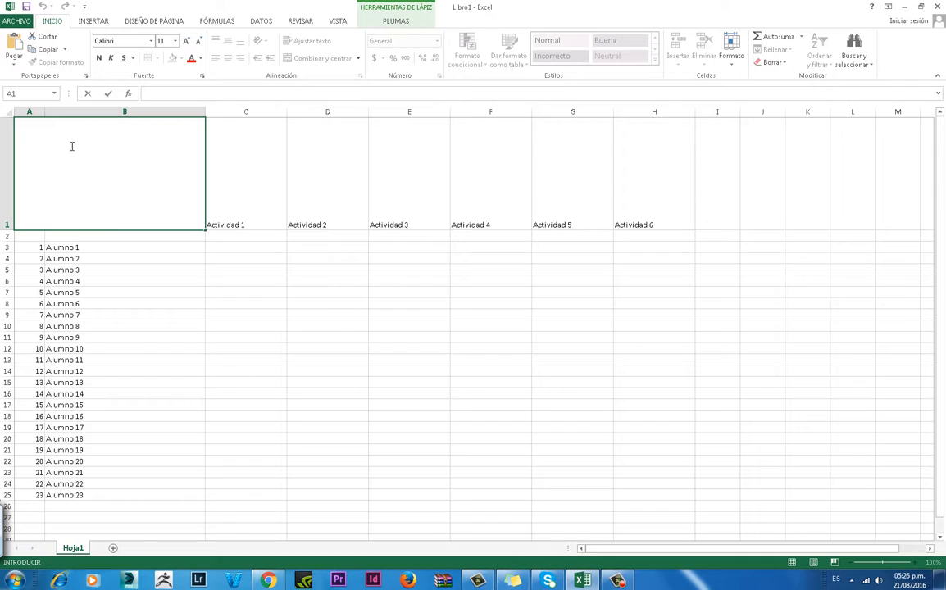
click(71, 219)
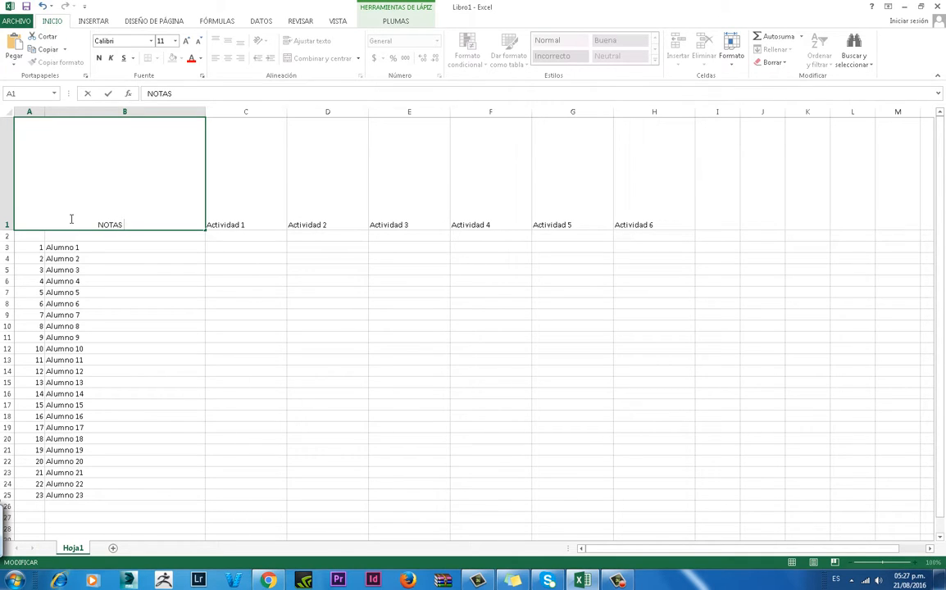
text(DEL P)
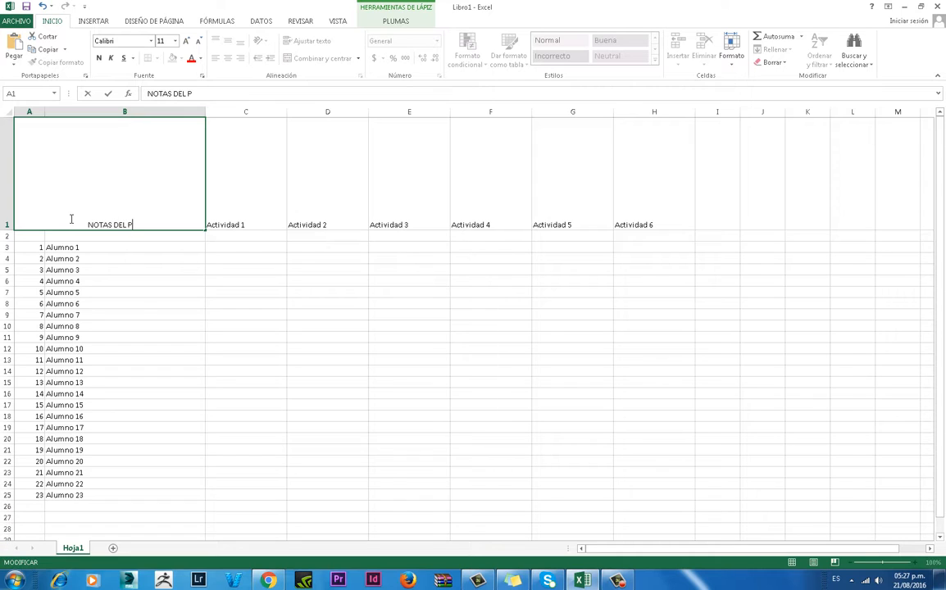
text(RRIODO)
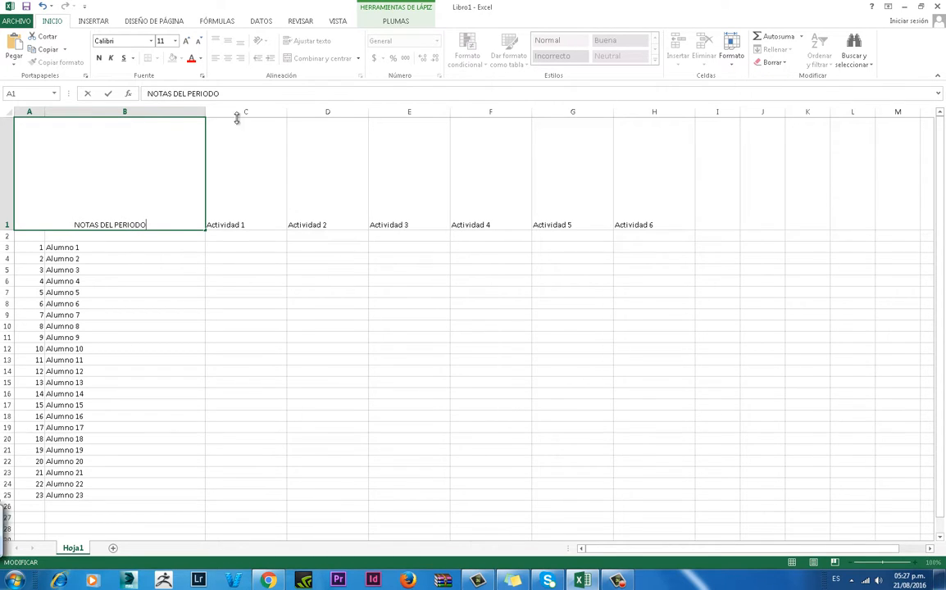
Change the heading text in merged cell A1 to "ENTREGA DE ACTIVIDADES"
drag(101, 225, 55, 231)
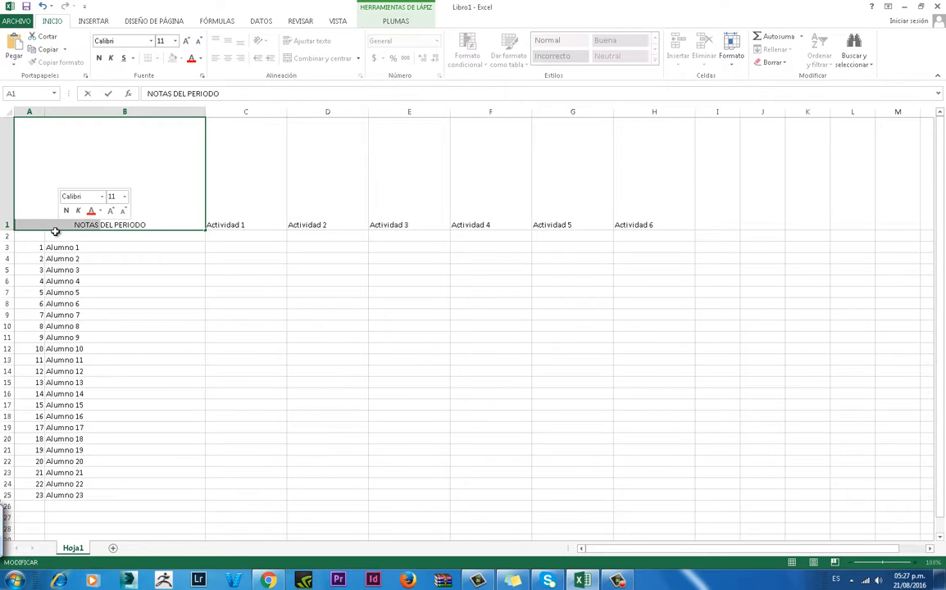
text(ENTRE)
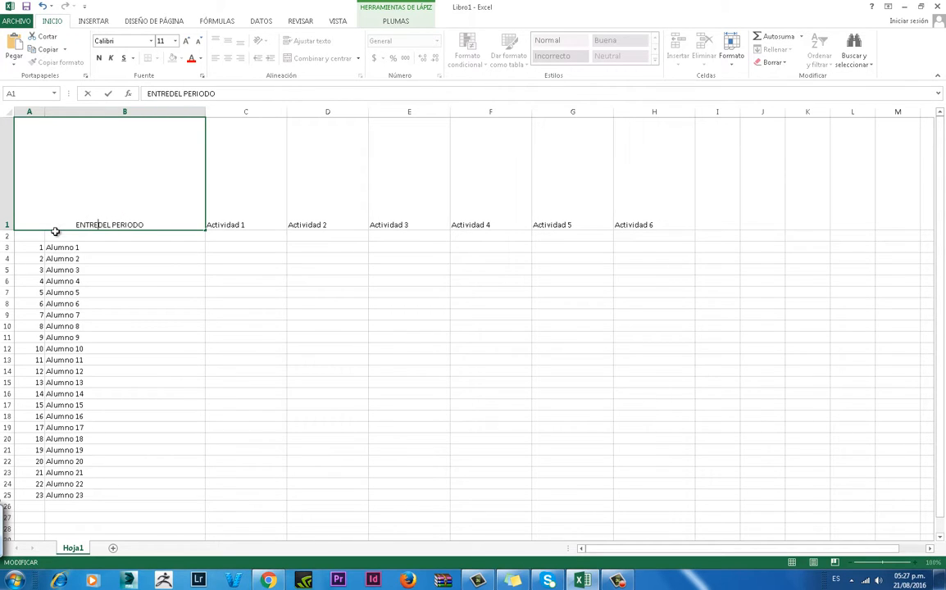
text(GA DE A)
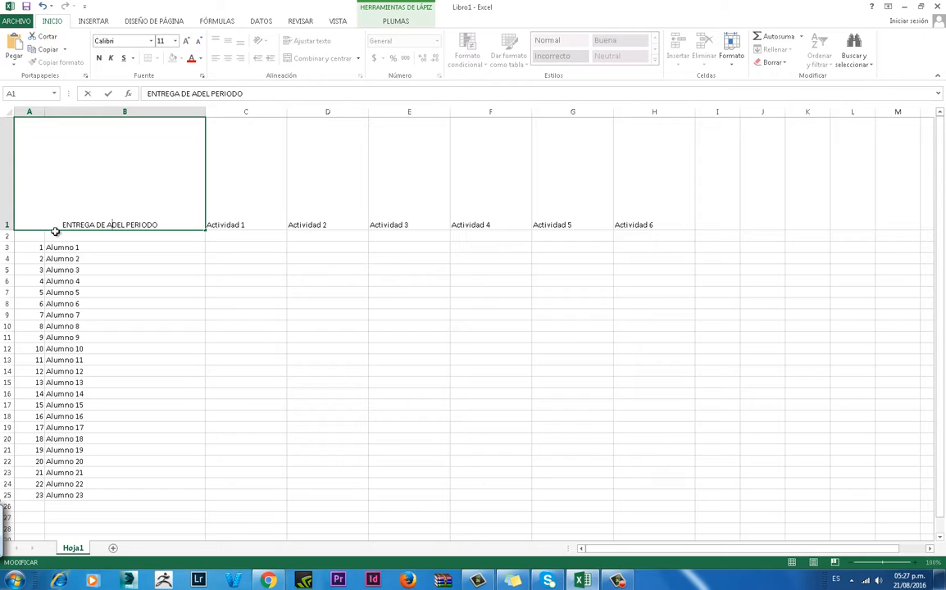
text(CTIVIDADES)
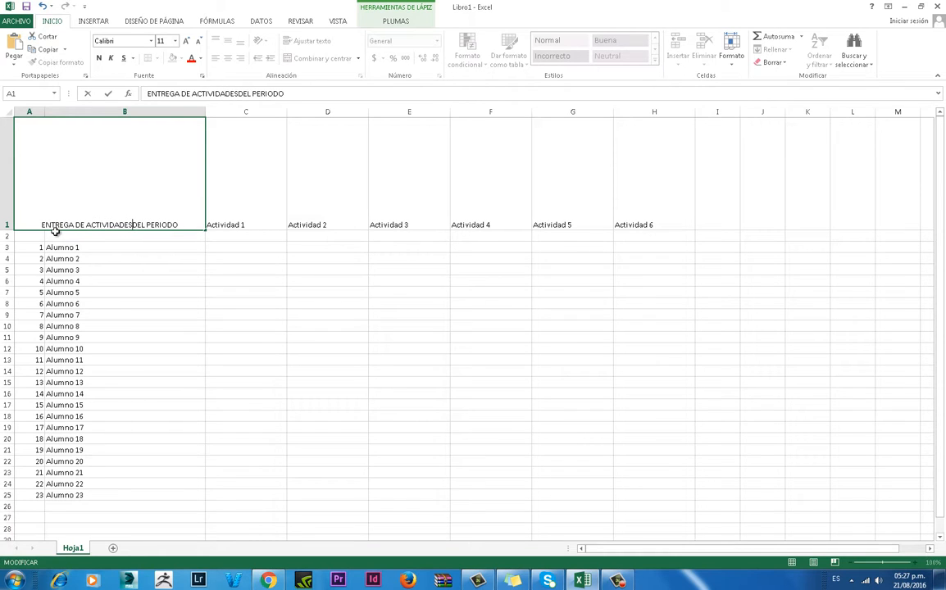
drag(186, 221, 137, 218)
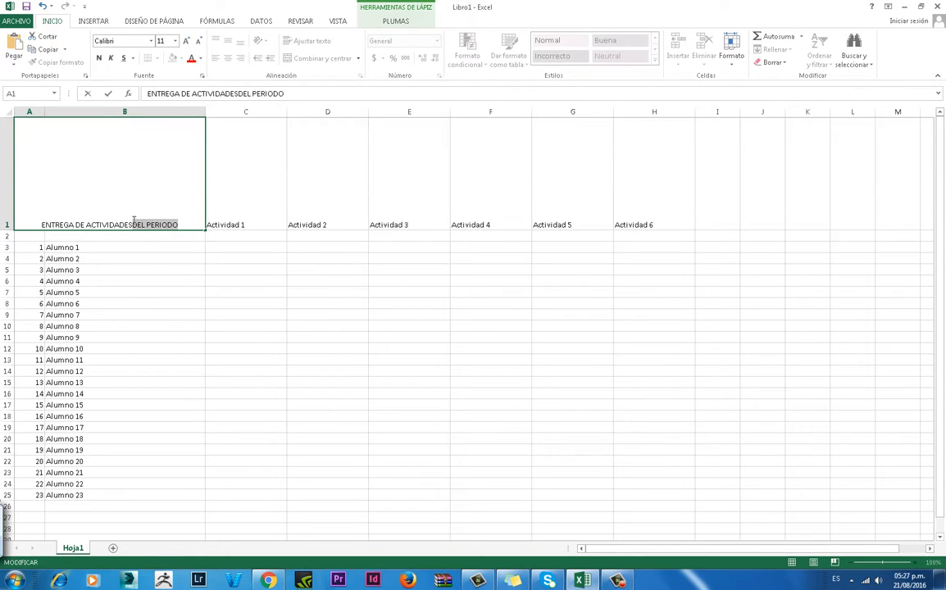
key(BackSpace)
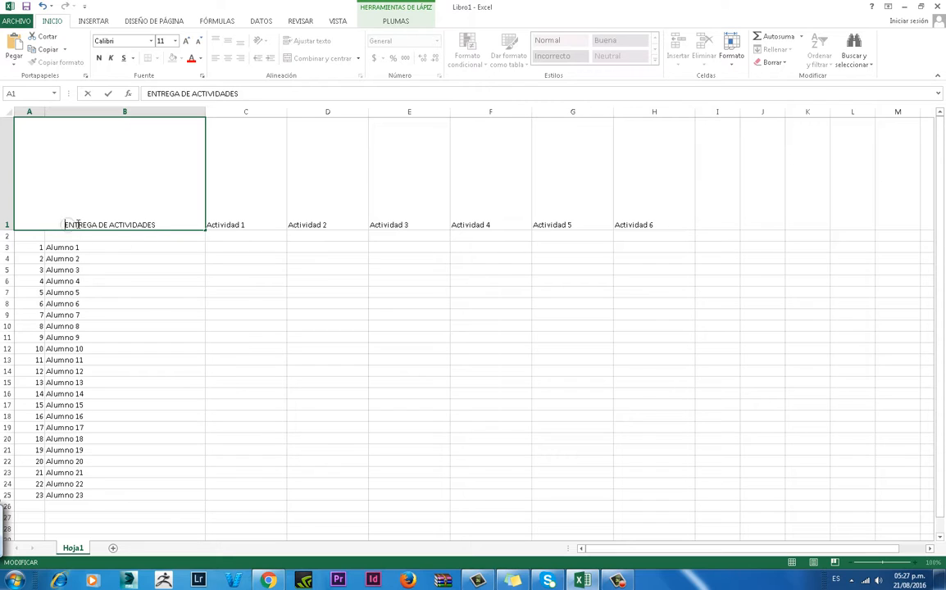
Align the "ENTREGA DE ACTIVIDADES" heading in merged cell A1 vertically to the middle
drag(105, 225, 162, 227)
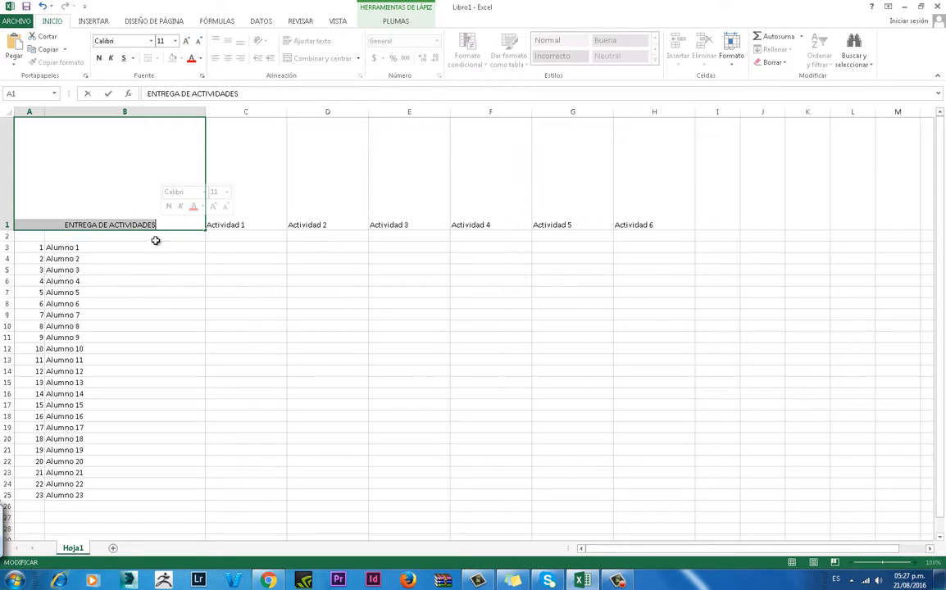
click(107, 219)
drag(65, 224, 156, 226)
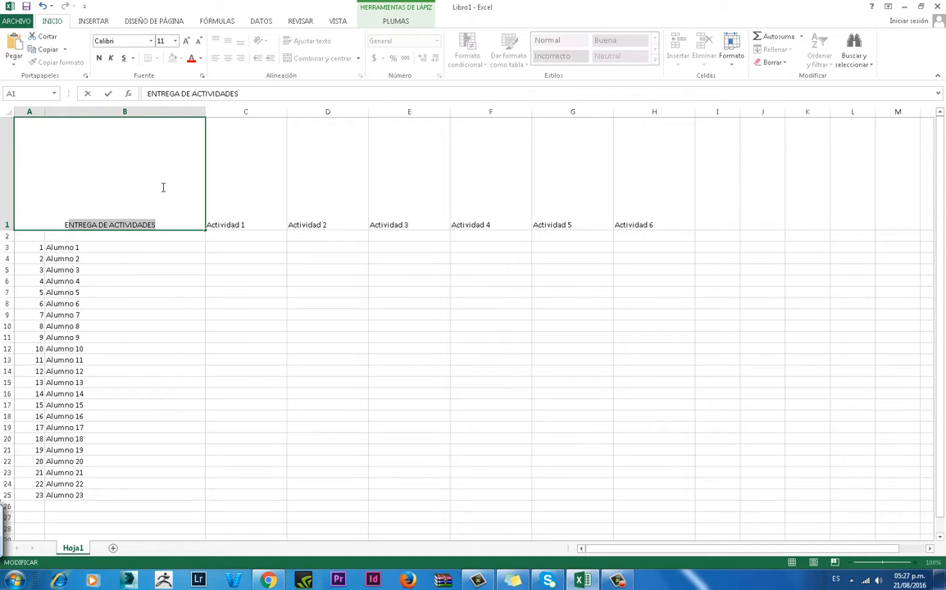
click(129, 237)
click(138, 213)
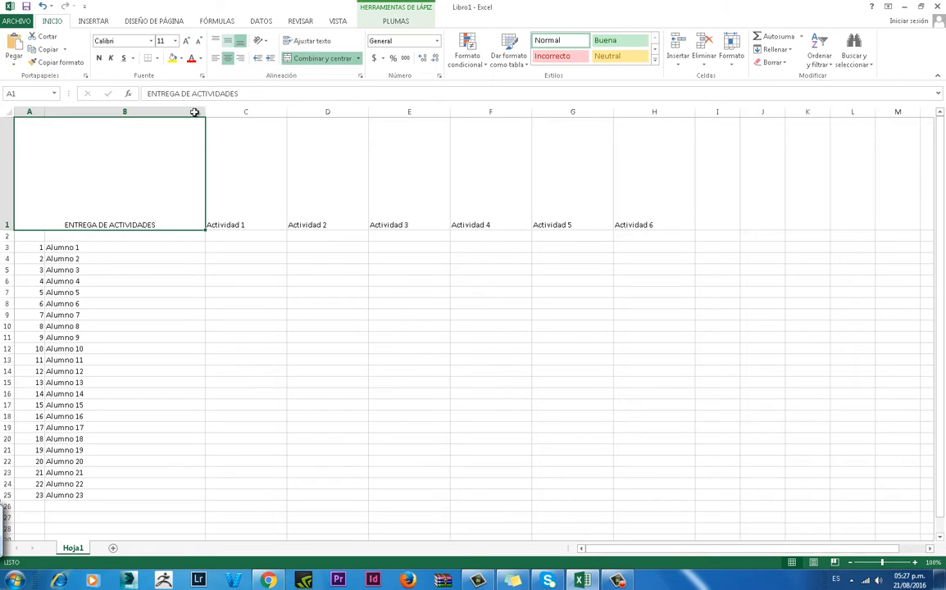
click(228, 42)
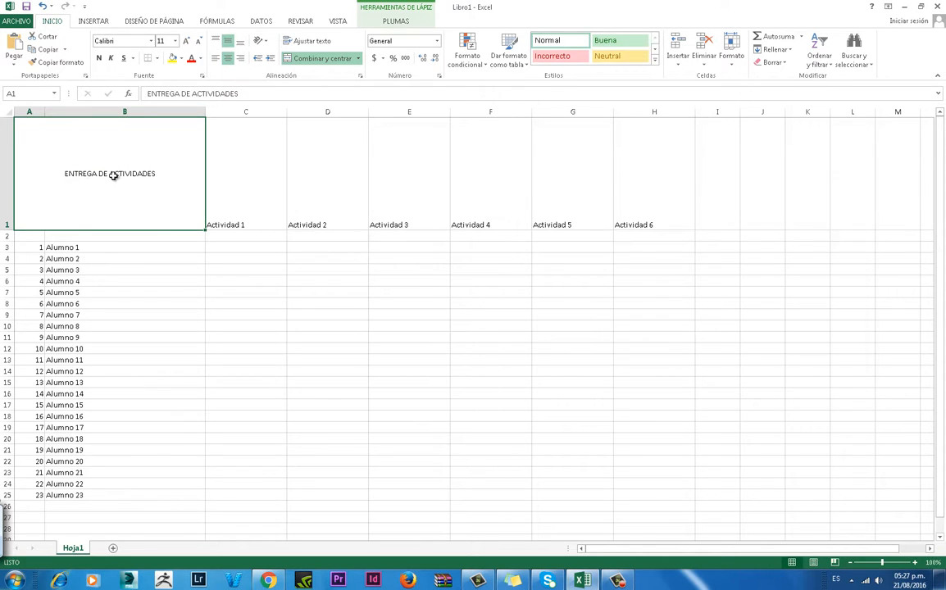
Set the heading text in merged cell A1 to font size 22 and colour it dark red
double_click(62, 175)
drag(62, 175, 176, 180)
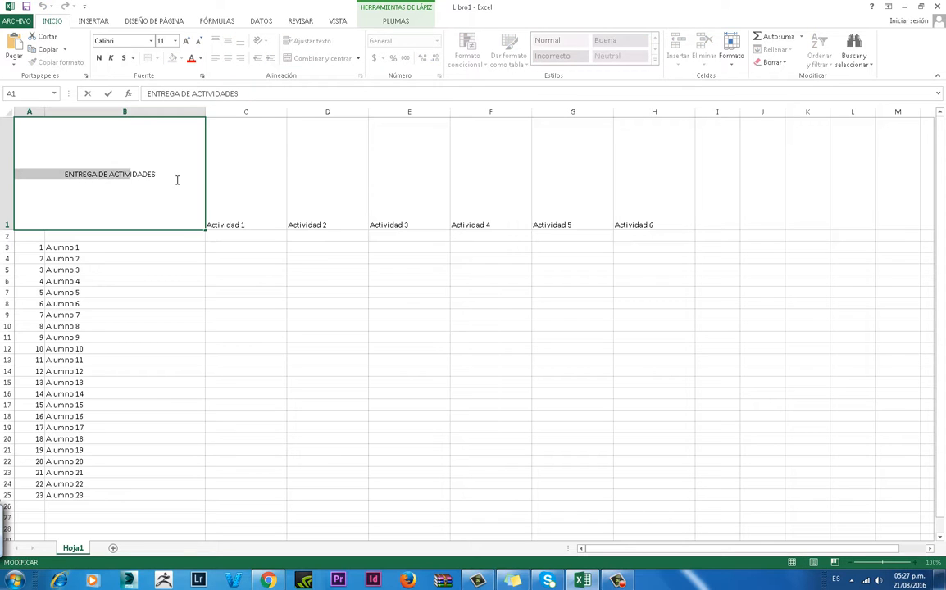
click(174, 40)
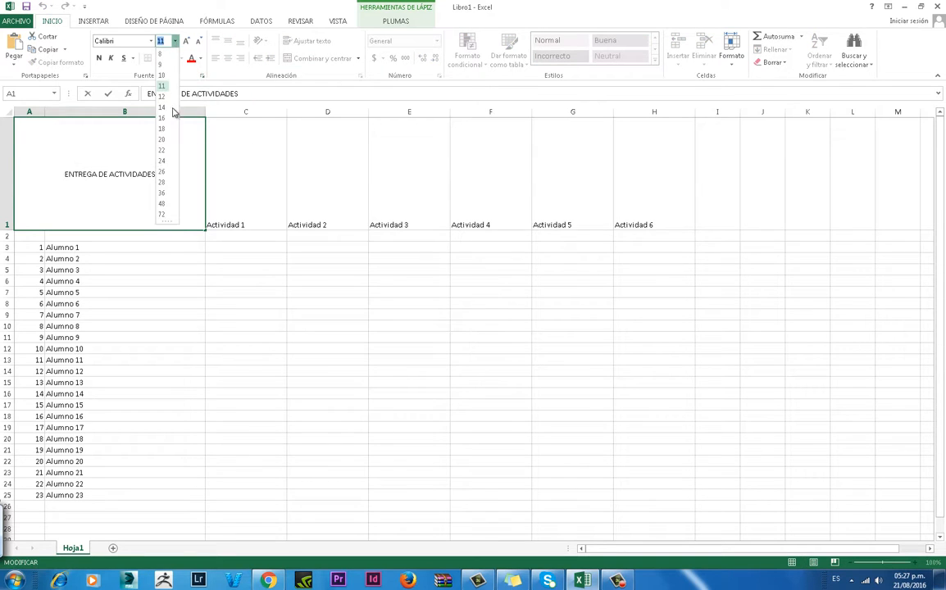
click(163, 154)
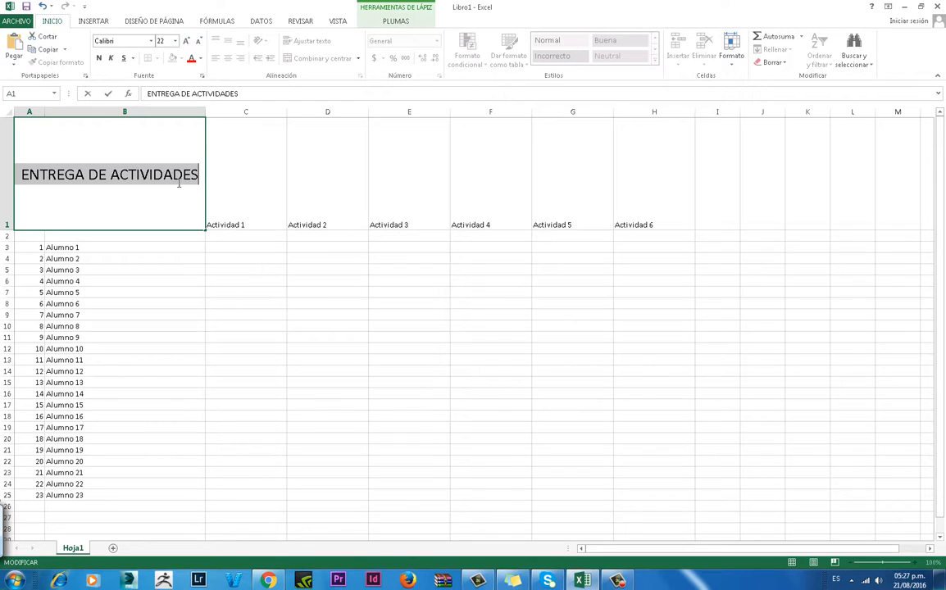
click(199, 59)
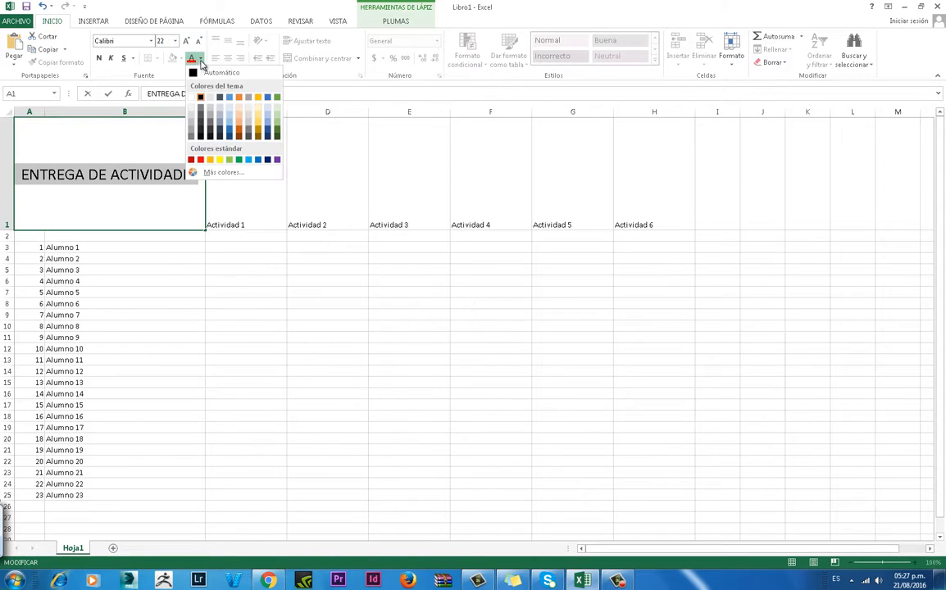
click(193, 162)
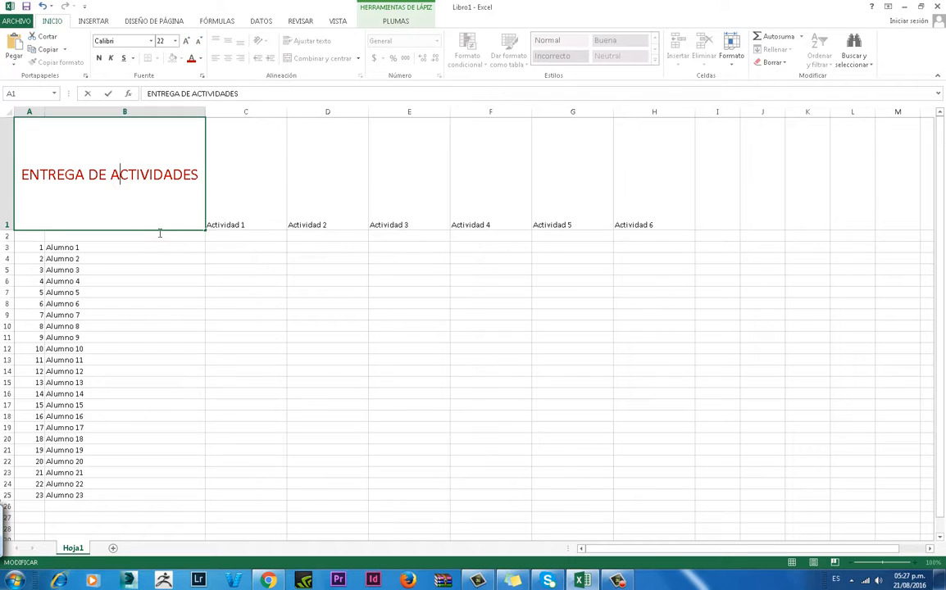
click(256, 213)
click(165, 235)
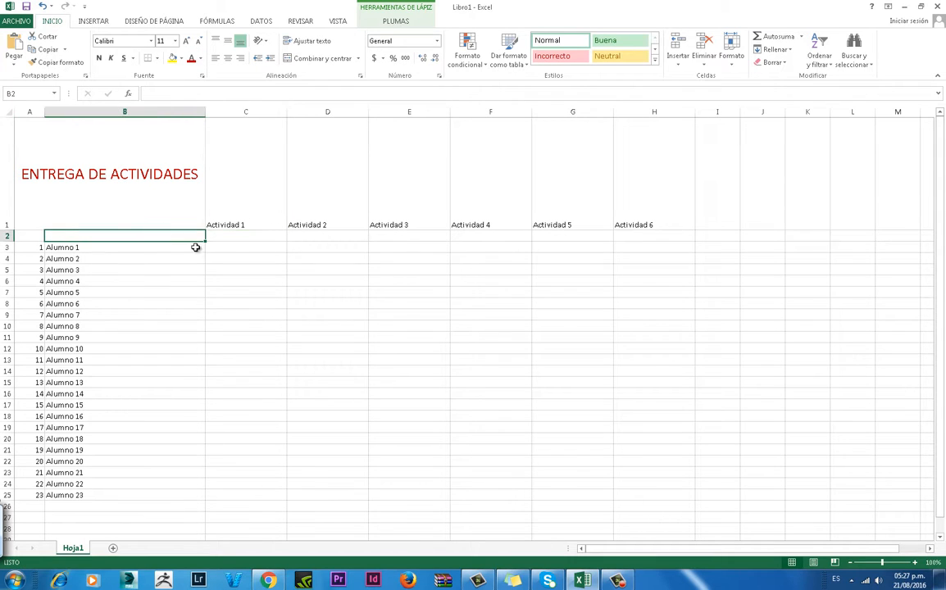
double_click(138, 173)
click(146, 236)
click(54, 142)
click(93, 111)
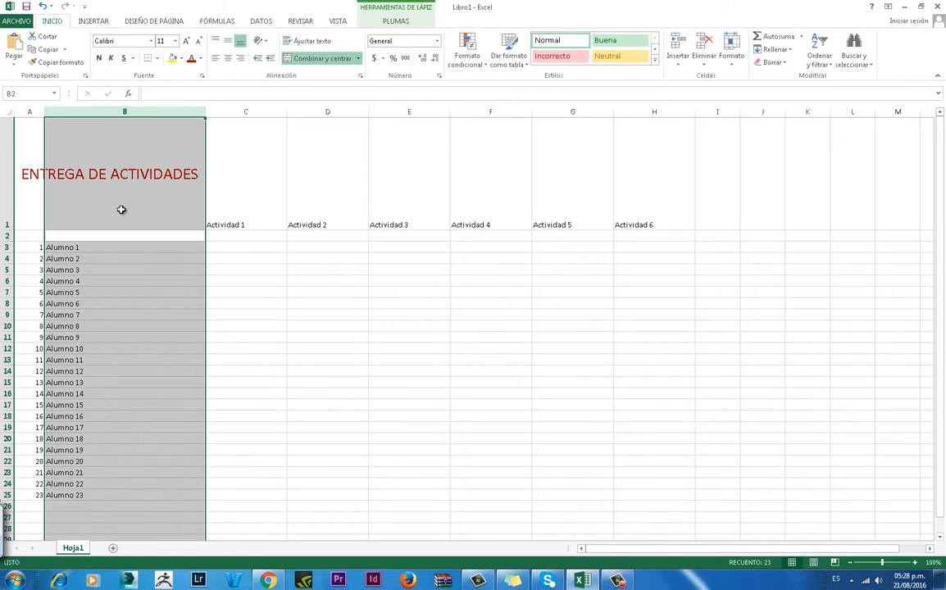
click(89, 238)
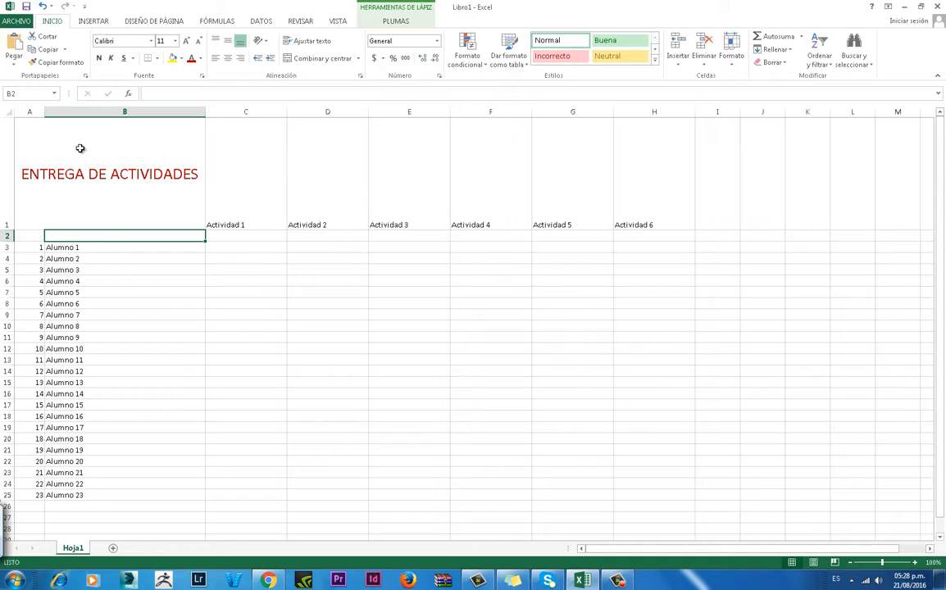
click(34, 121)
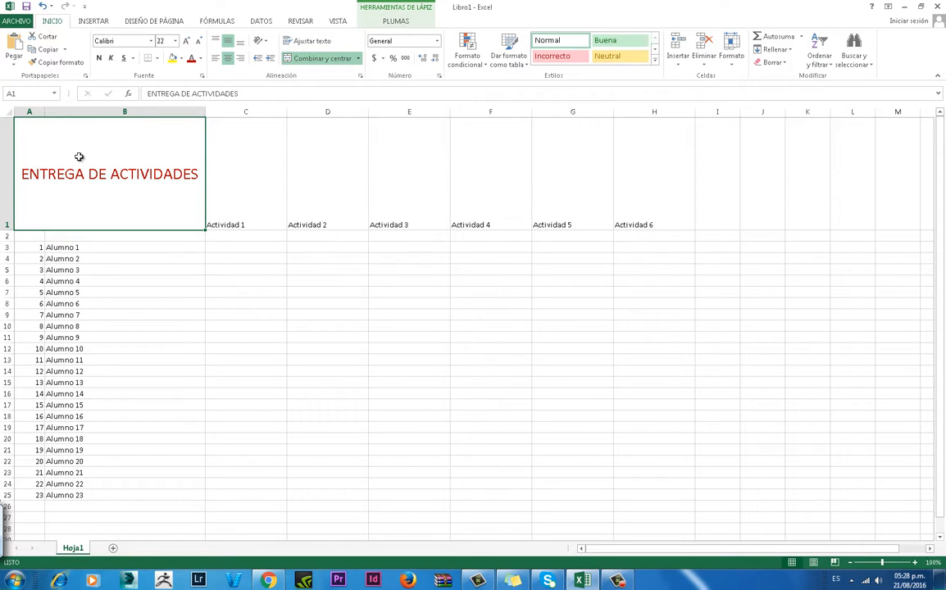
click(114, 240)
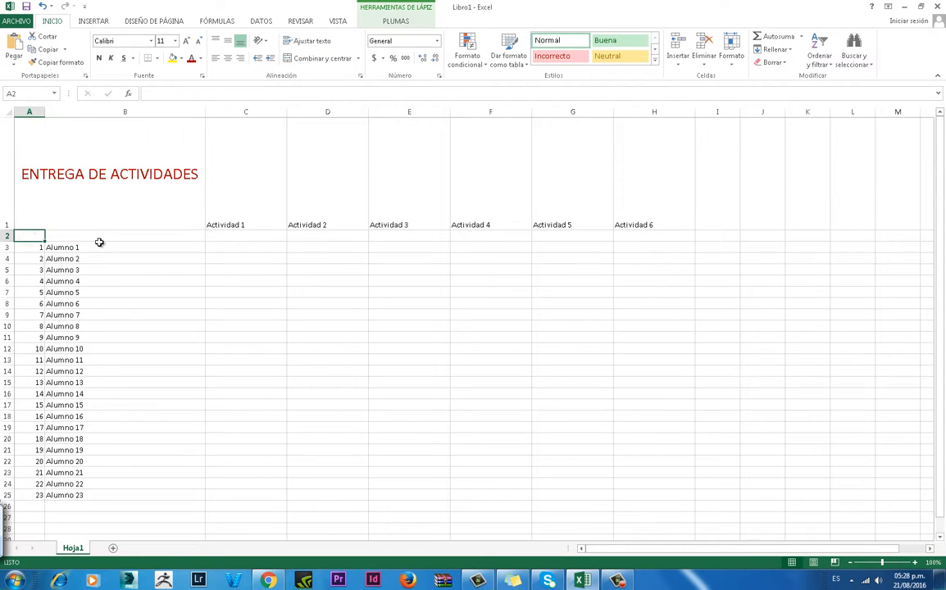
Merge and center cells A2 and B2 into one cell below the heading
drag(23, 236, 74, 235)
click(74, 238)
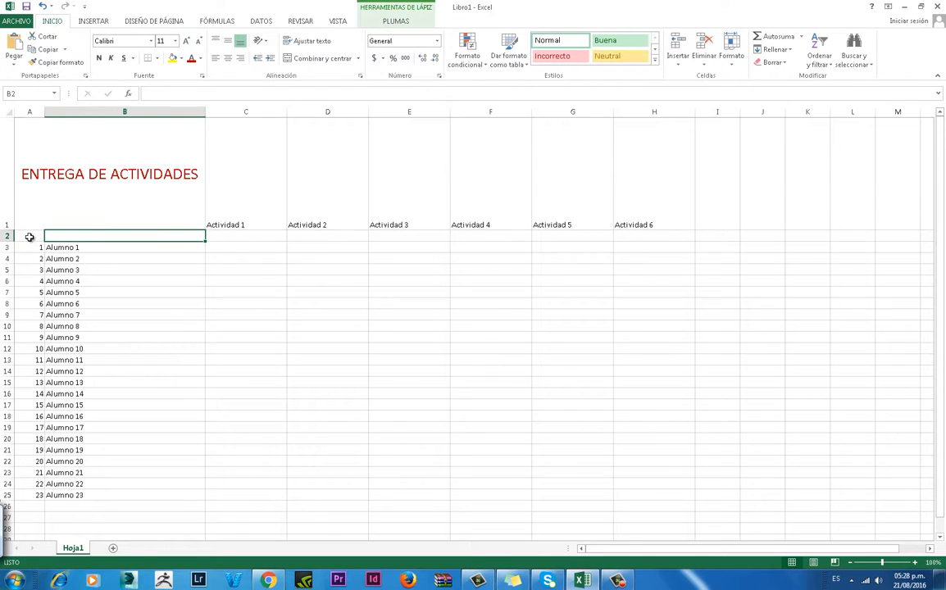
click(27, 236)
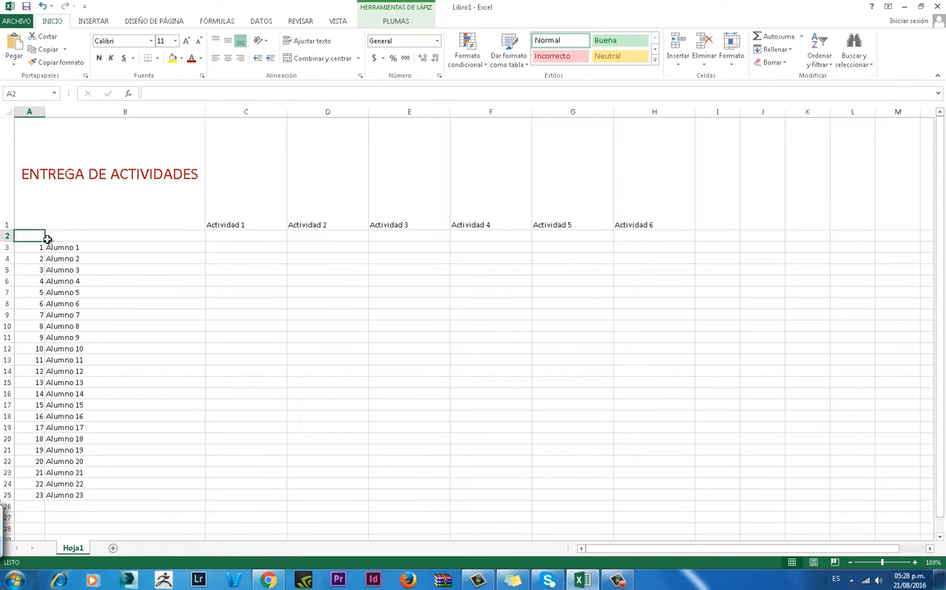
drag(30, 237, 120, 246)
click(30, 236)
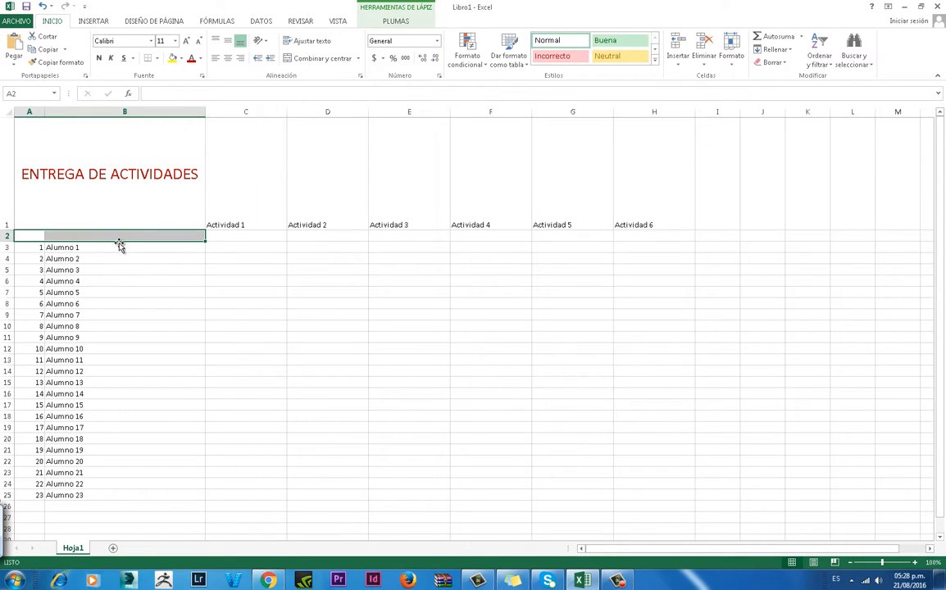
click(319, 59)
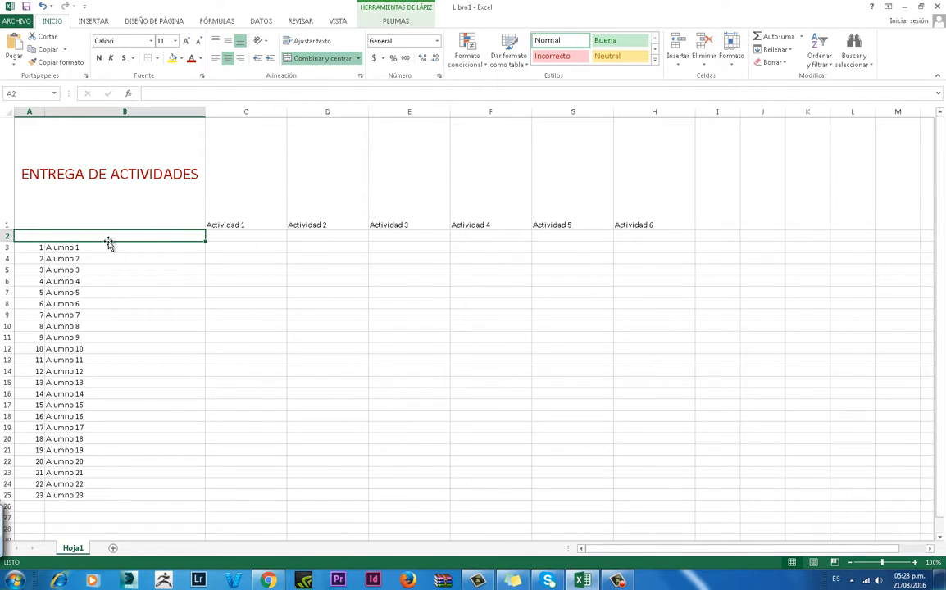
Enter "FECHA DE ENTREGA" in the merged cell A2 and align the text to the right
double_click(110, 236)
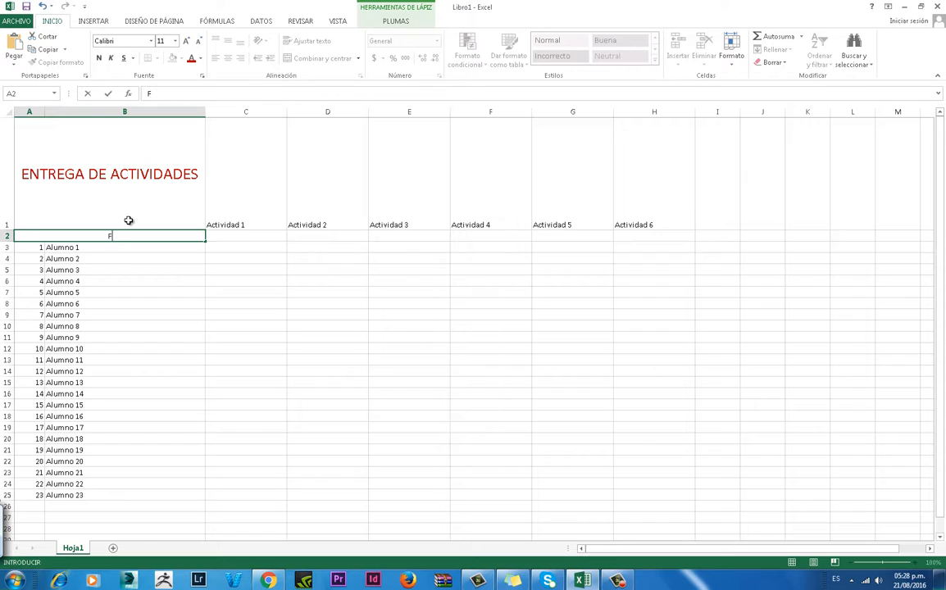
text(FECHA DE ENTRR)
key(BackSpace)
text(EGA)
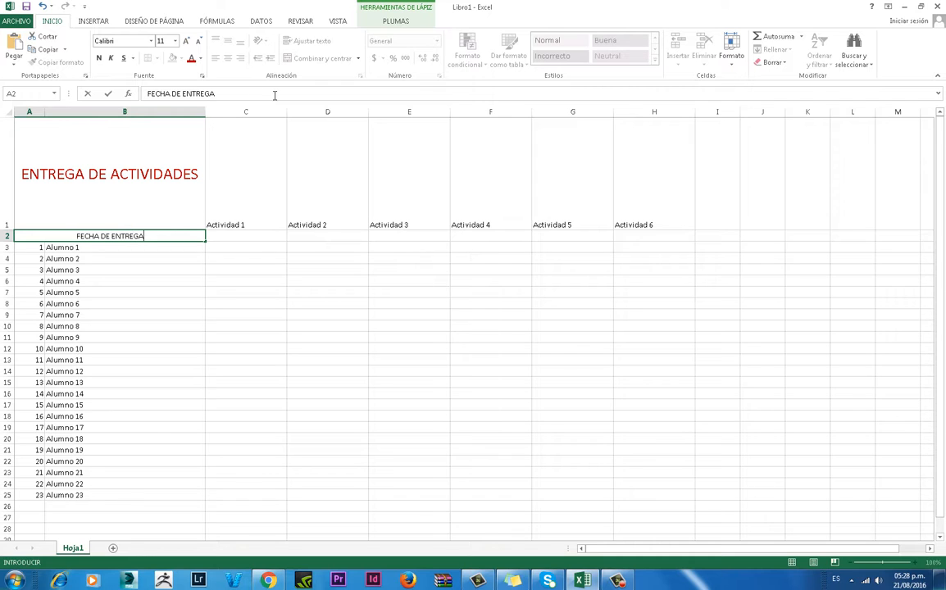
key(Return)
click(157, 234)
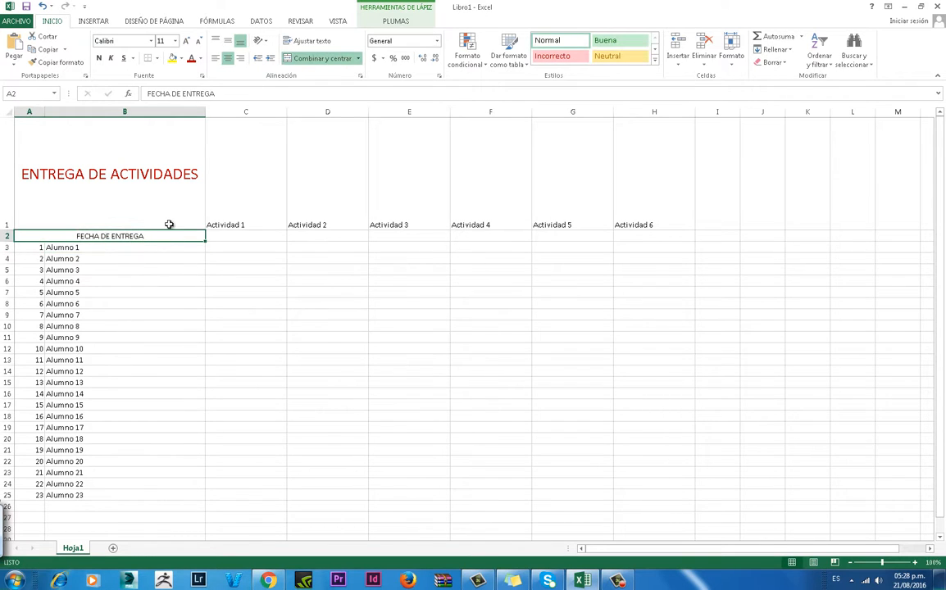
click(241, 58)
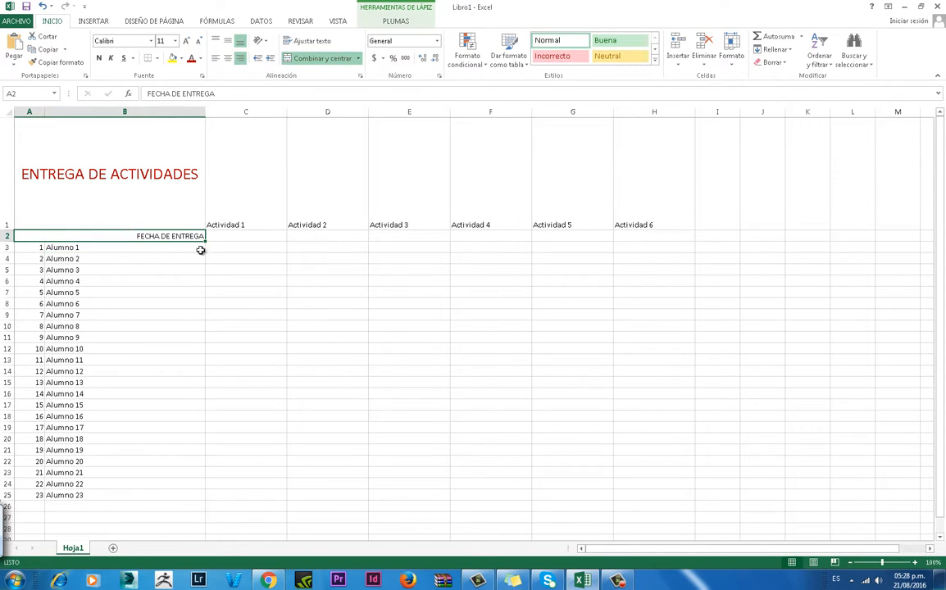
click(233, 237)
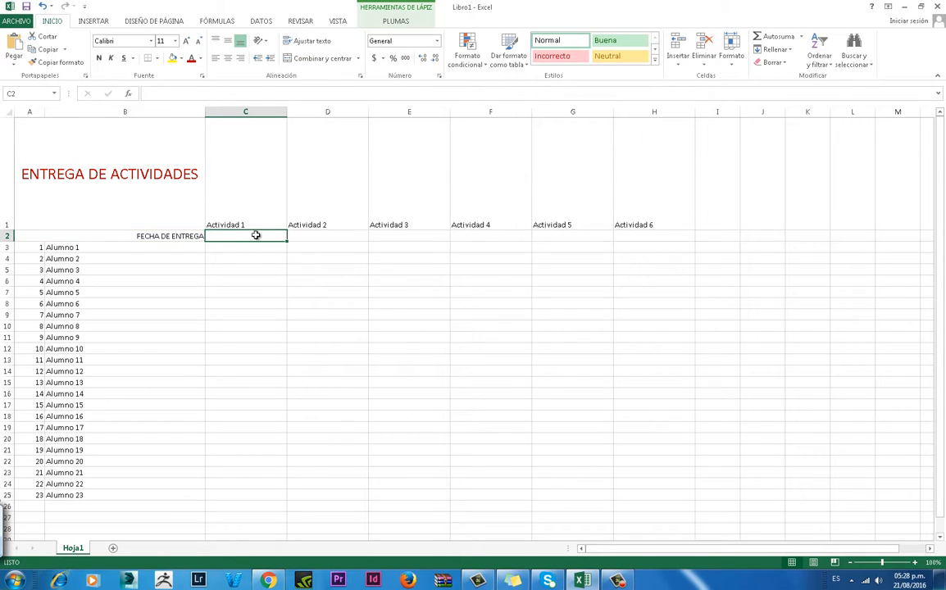
mouse_move(244, 236)
mouse_down()
mouse_move(559, 249)
mouse_move(648, 247)
mouse_move(655, 238)
mouse_up()
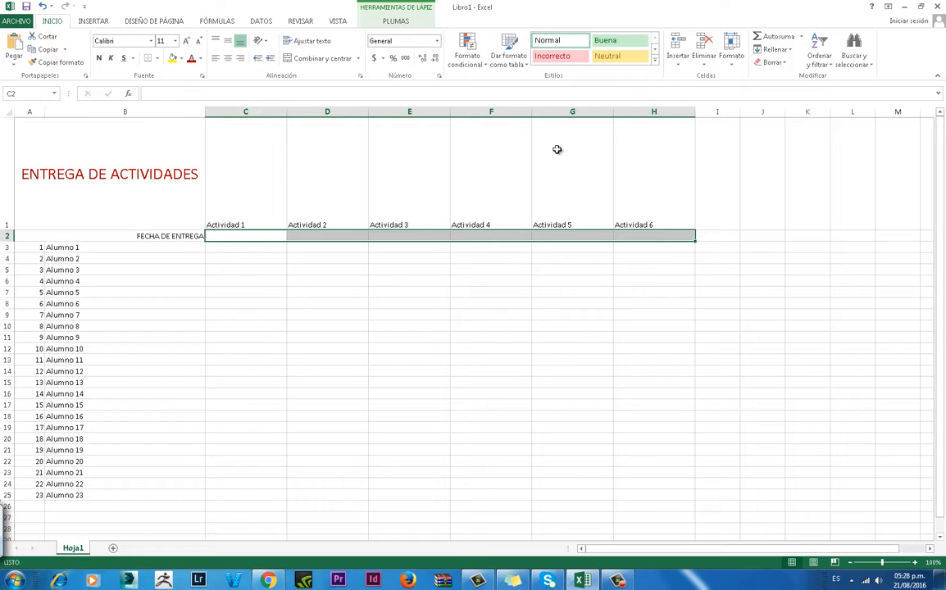
click(227, 235)
click(357, 238)
click(408, 239)
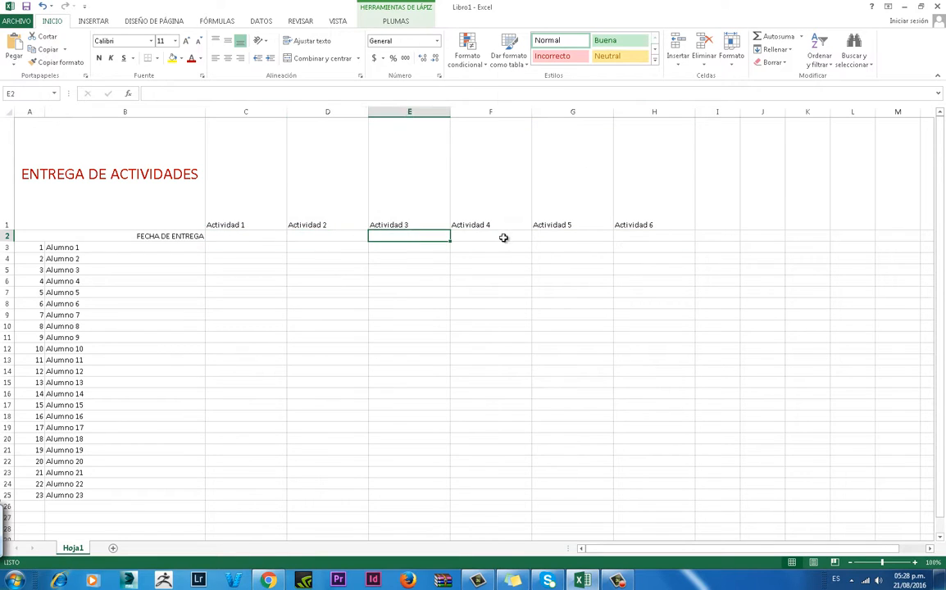
click(505, 238)
click(577, 236)
click(653, 236)
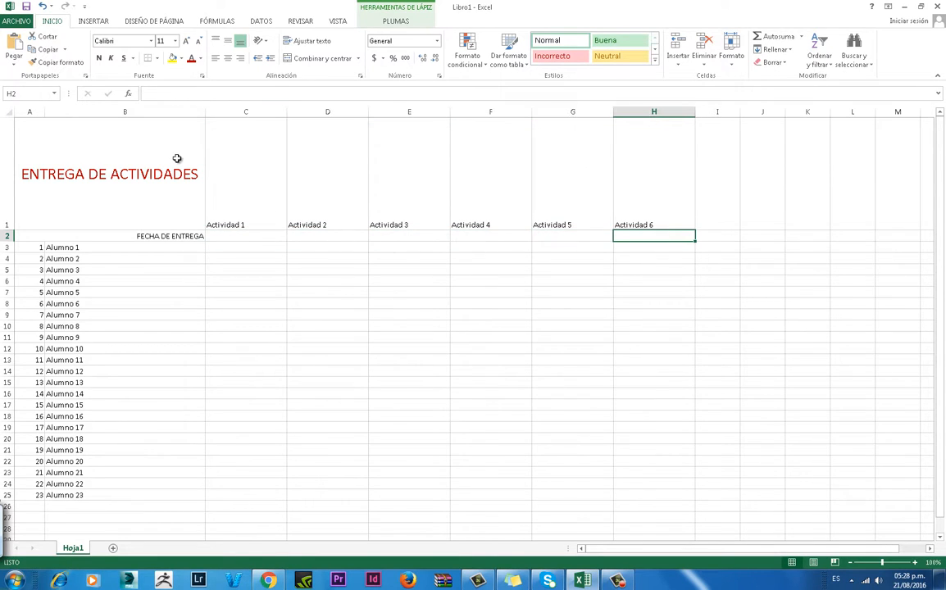
Try entering "01 FEBRERO" in C2 as the delivery date for Actividad 1, and undo the entry
click(250, 235)
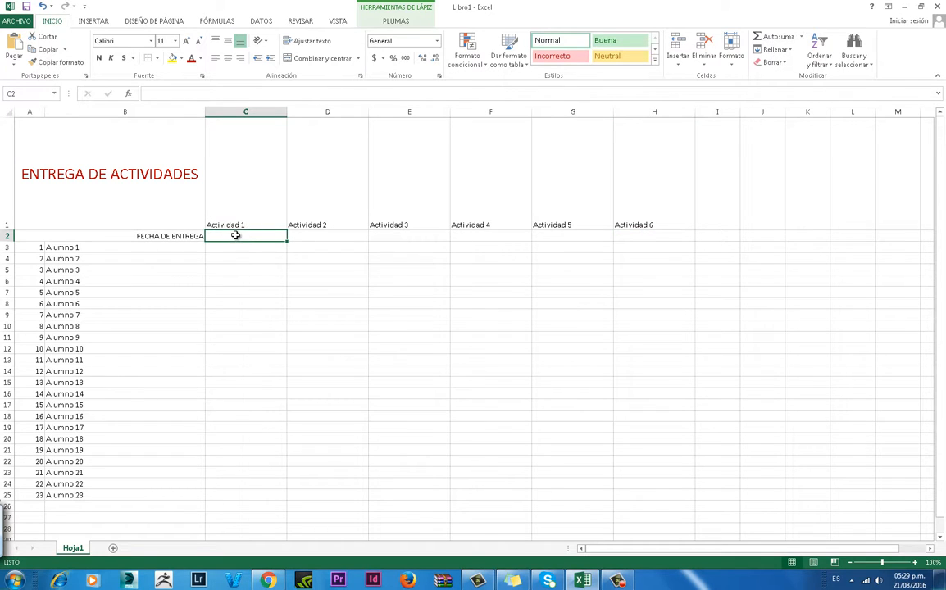
double_click(241, 235)
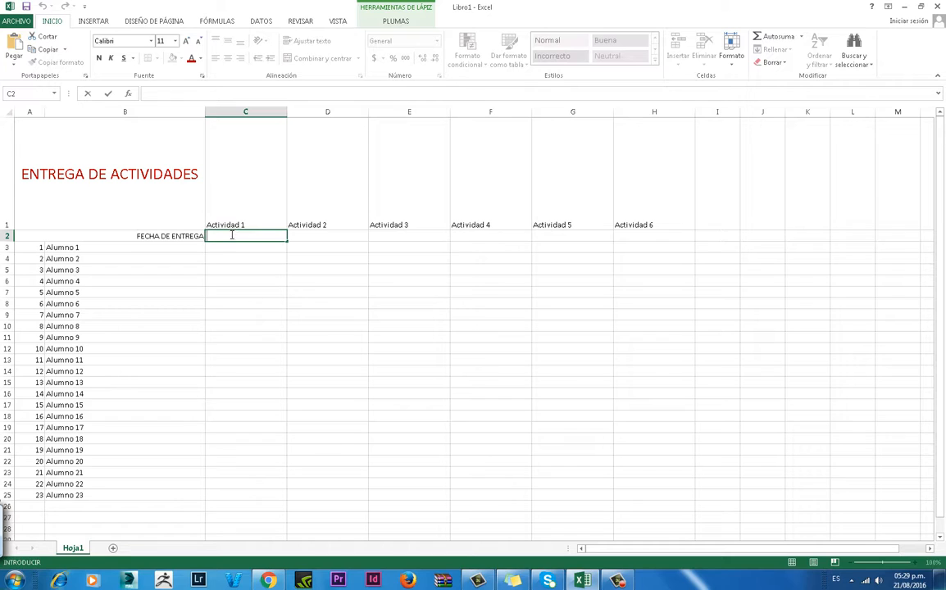
text(01 FEBRERO)
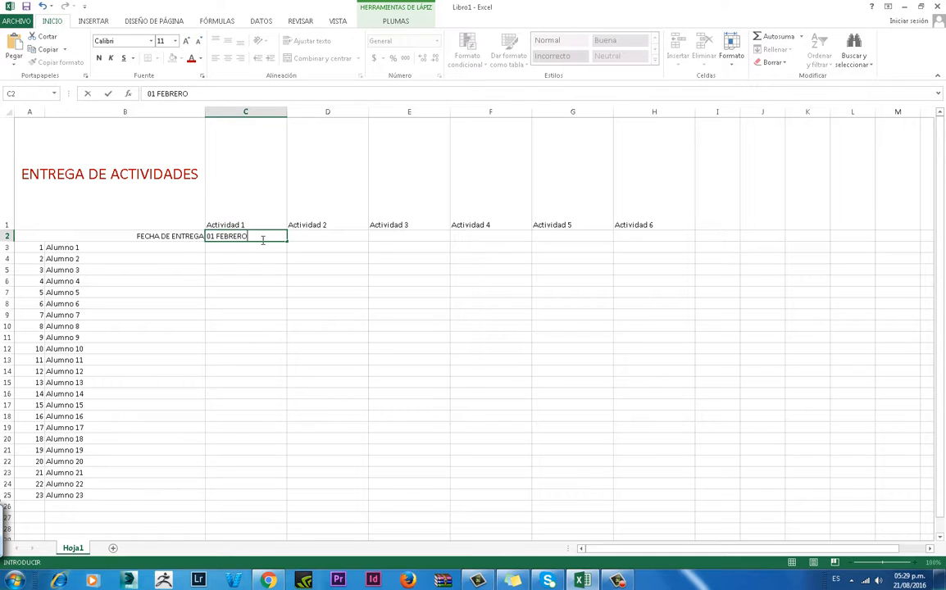
key(ctrl+Return)
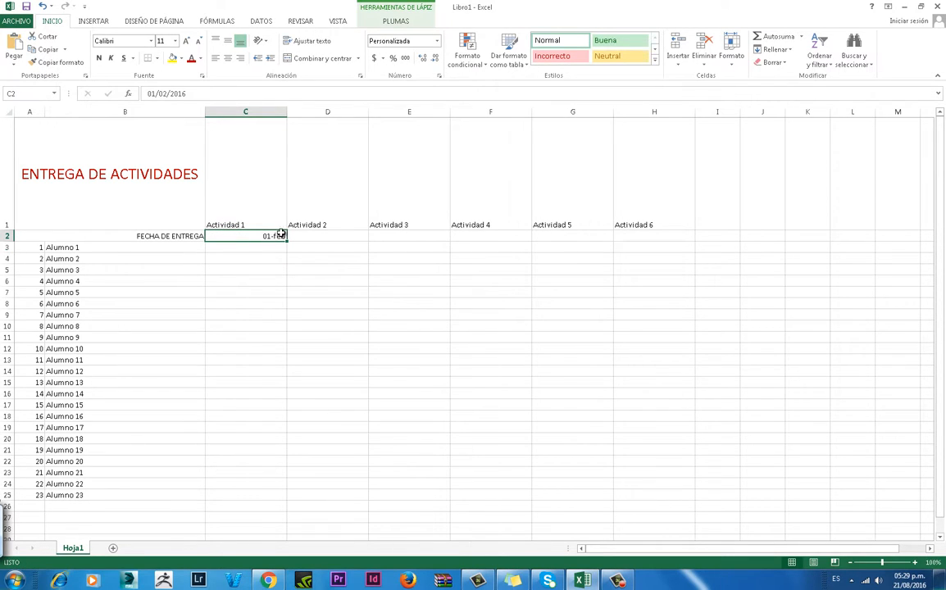
key(ctrl+z)
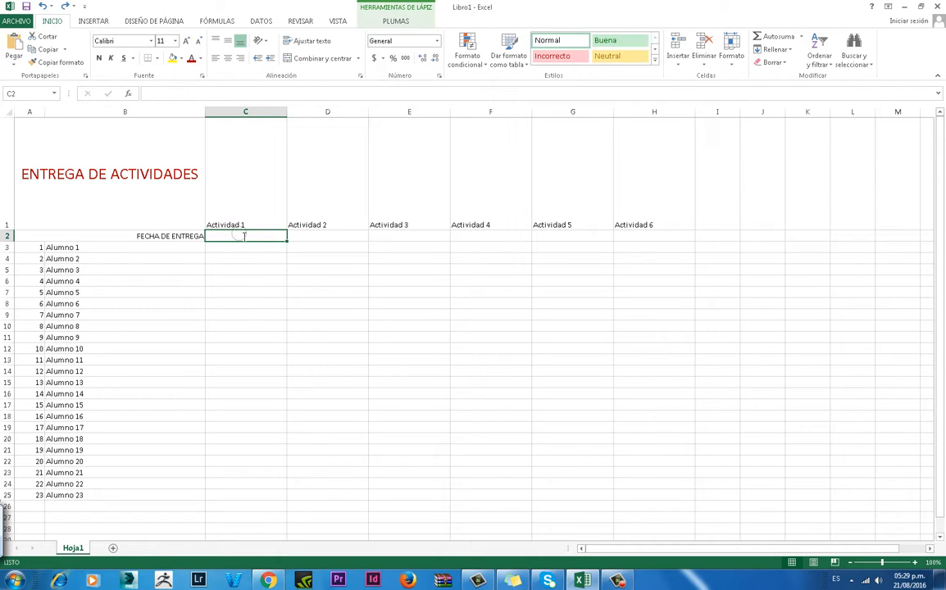
Enter "1 FEBRERO" in cell C2 as the delivery date for Actividad 1
text(1 FE)
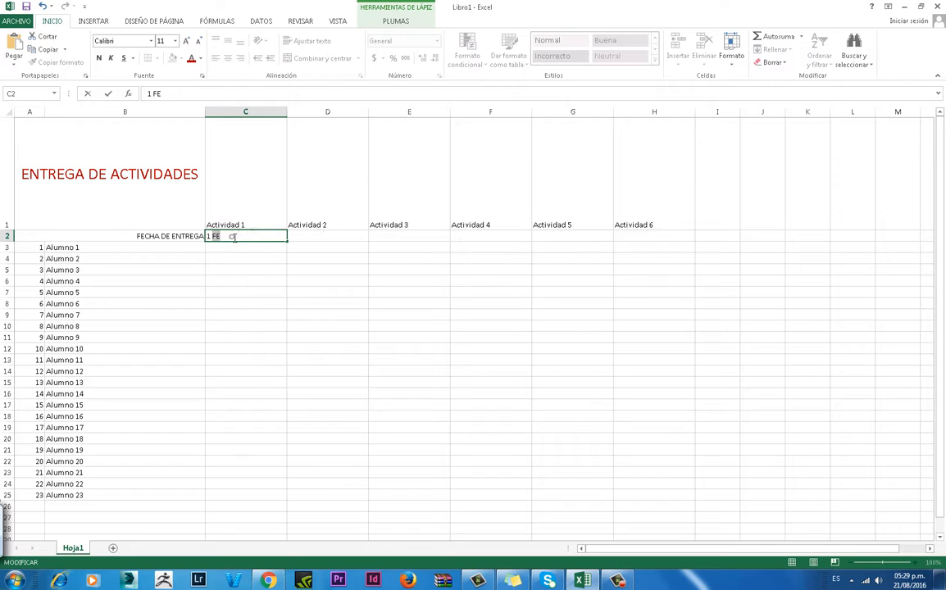
text(BE)
text(ERO)
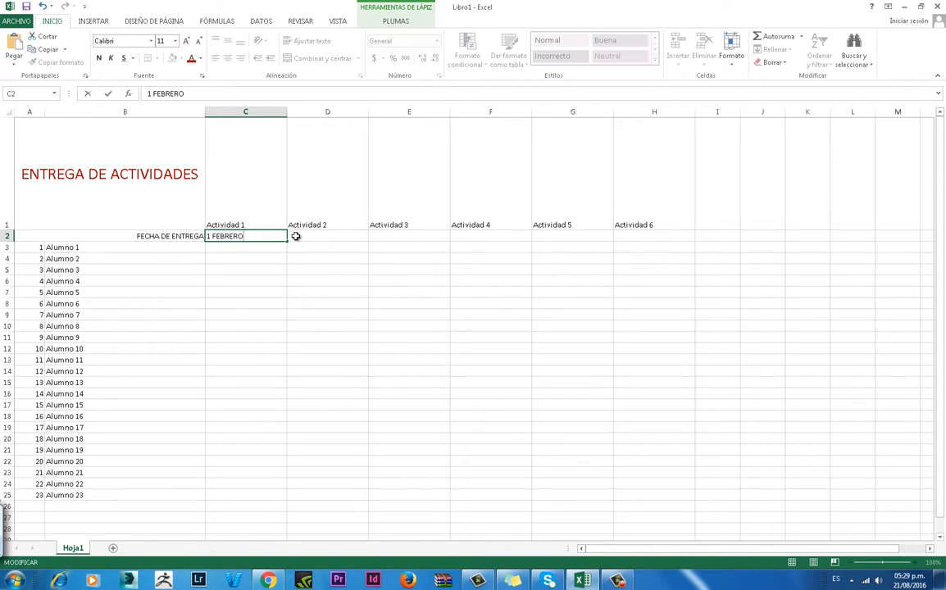
click(295, 236)
click(270, 237)
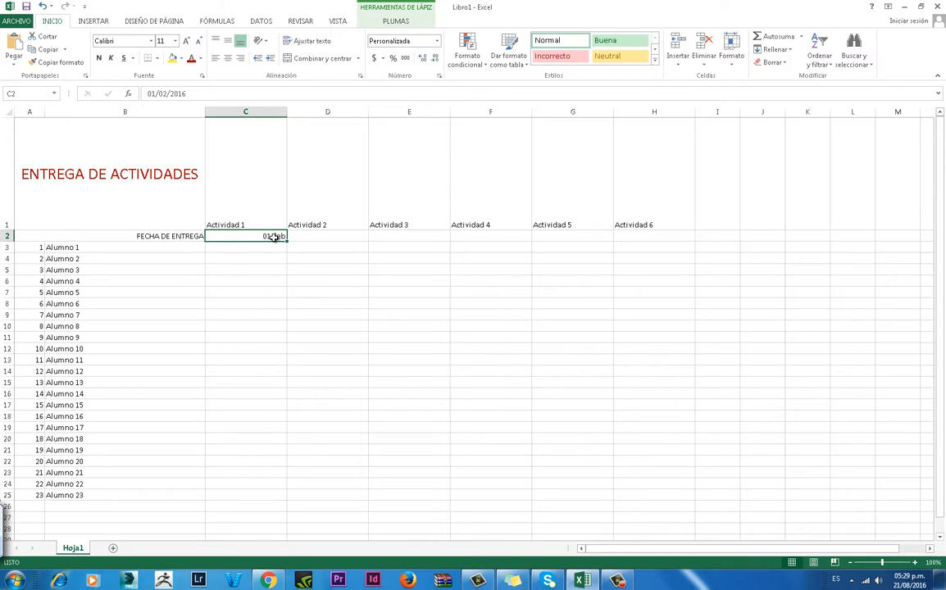
click(262, 246)
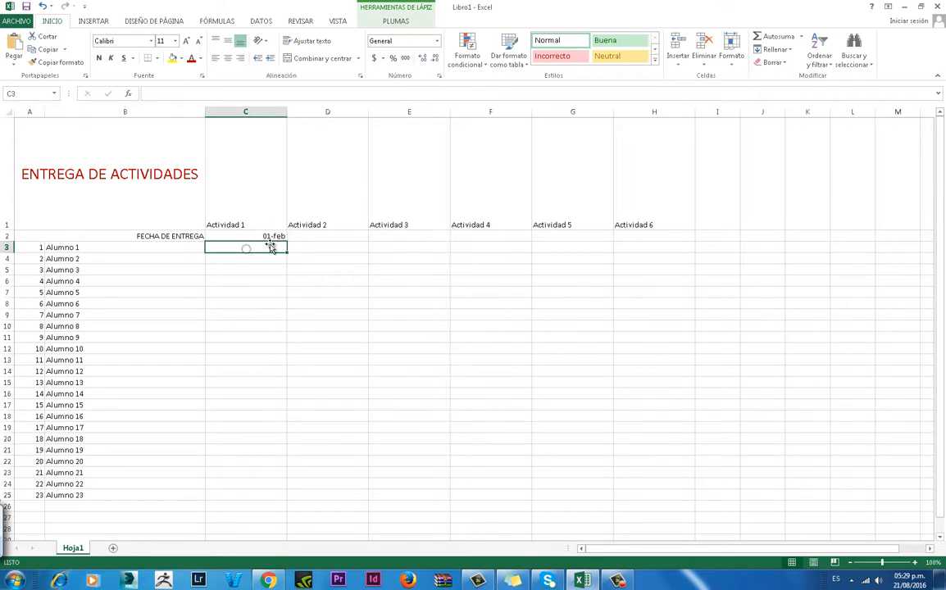
Apply the Fecha corta number format to the Actividad 1 delivery date in cell C2
click(258, 236)
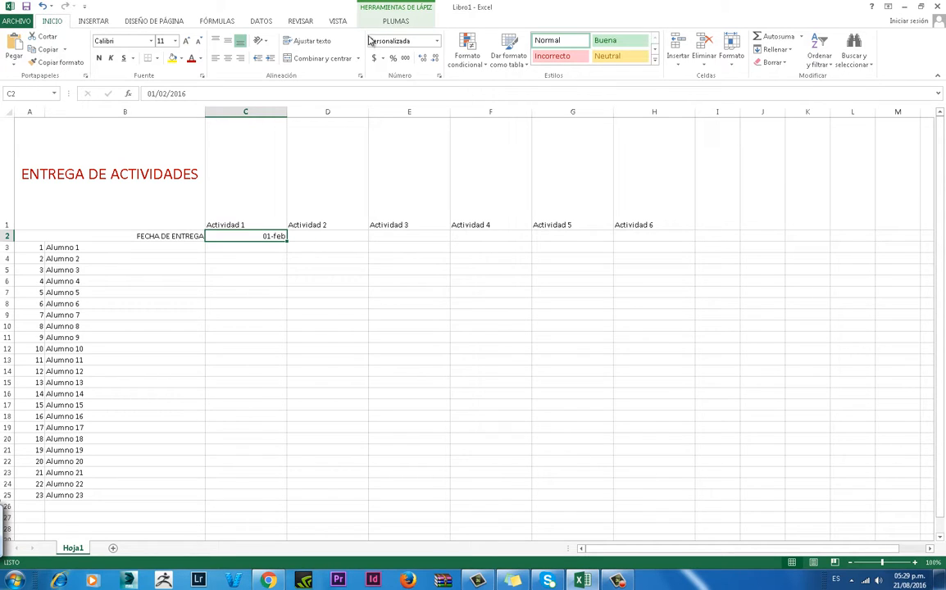
click(438, 41)
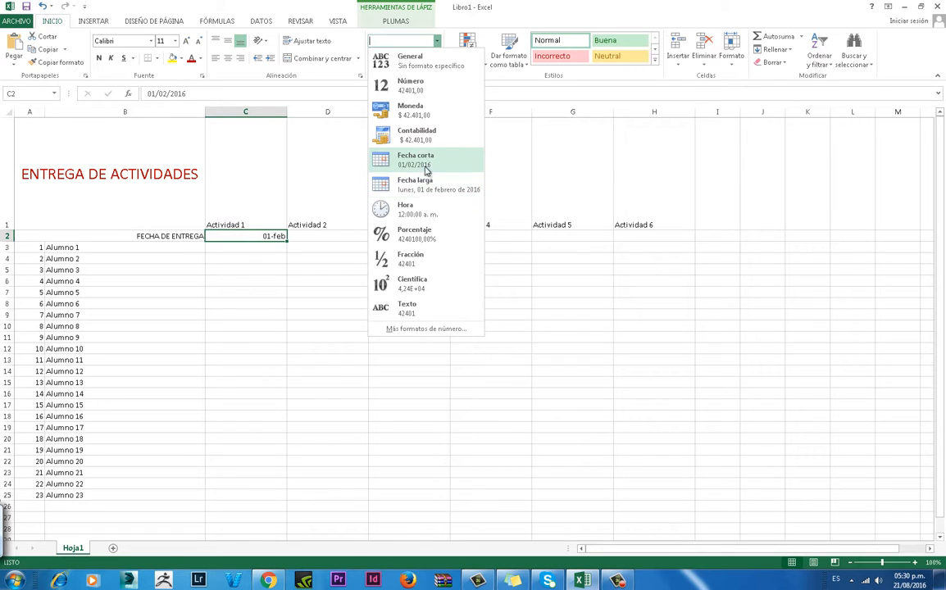
click(428, 160)
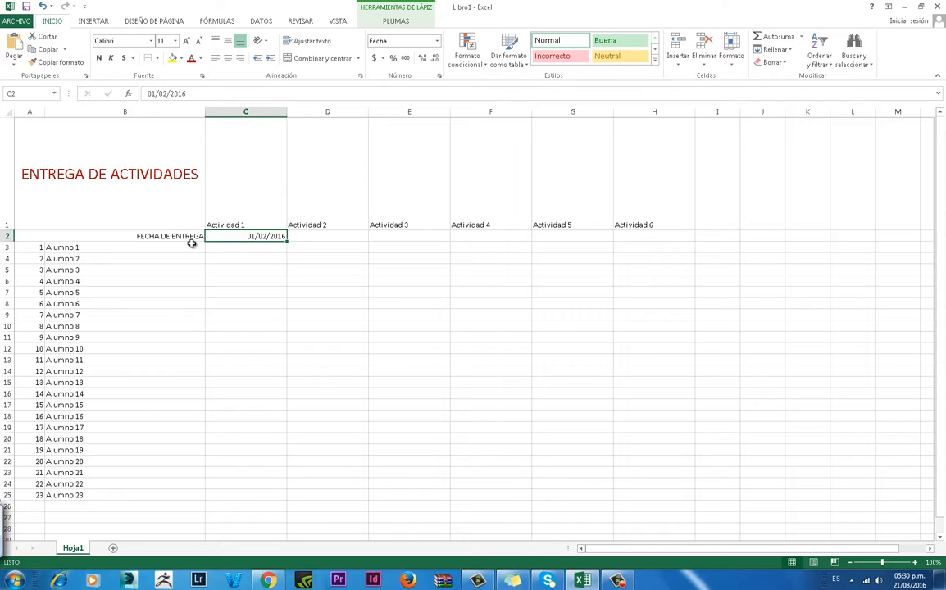
Format the date in C2 with the two-digit-year Fecha type 14/03/12, and dismiss the Windows color scheme message
right_click(261, 236)
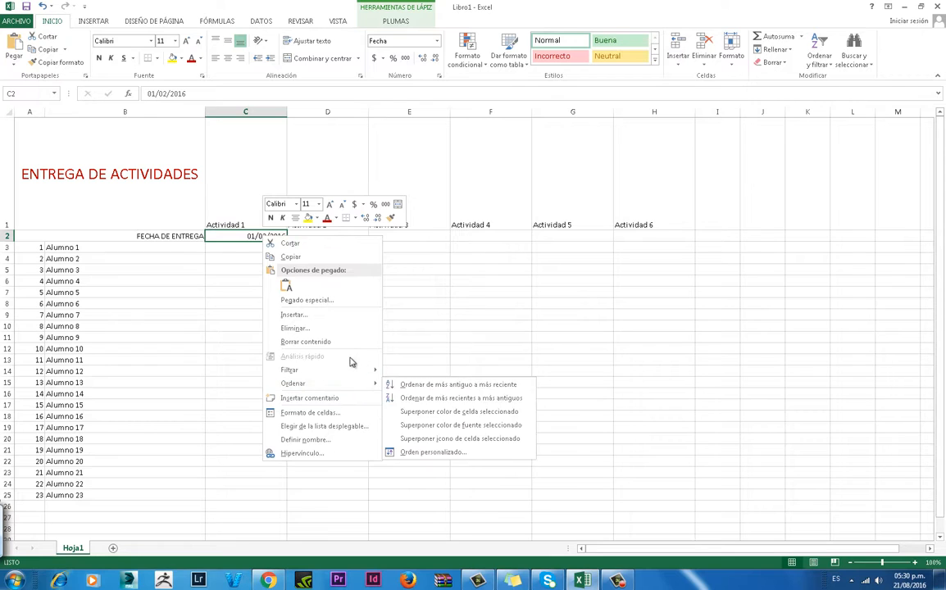
click(312, 413)
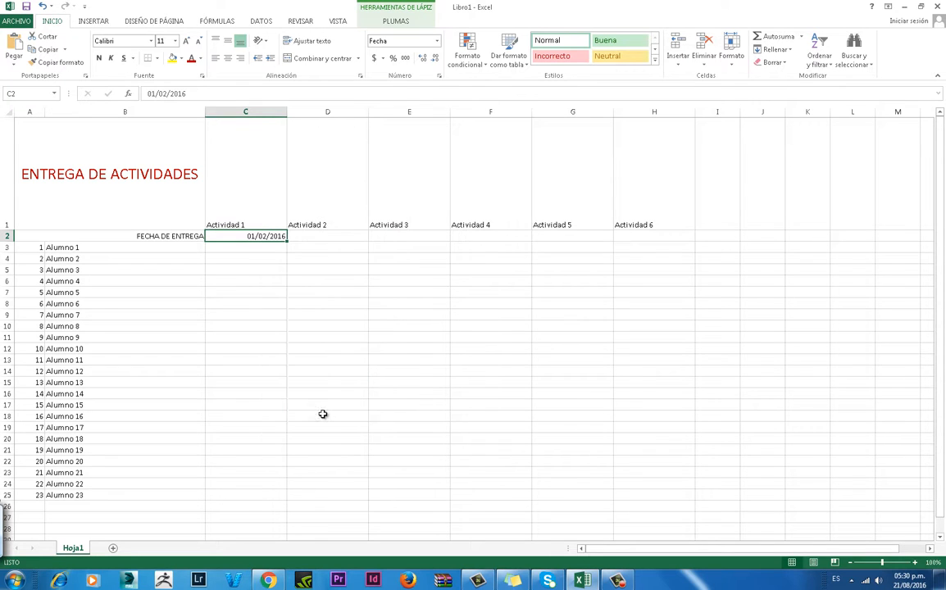
drag(371, 281, 606, 159)
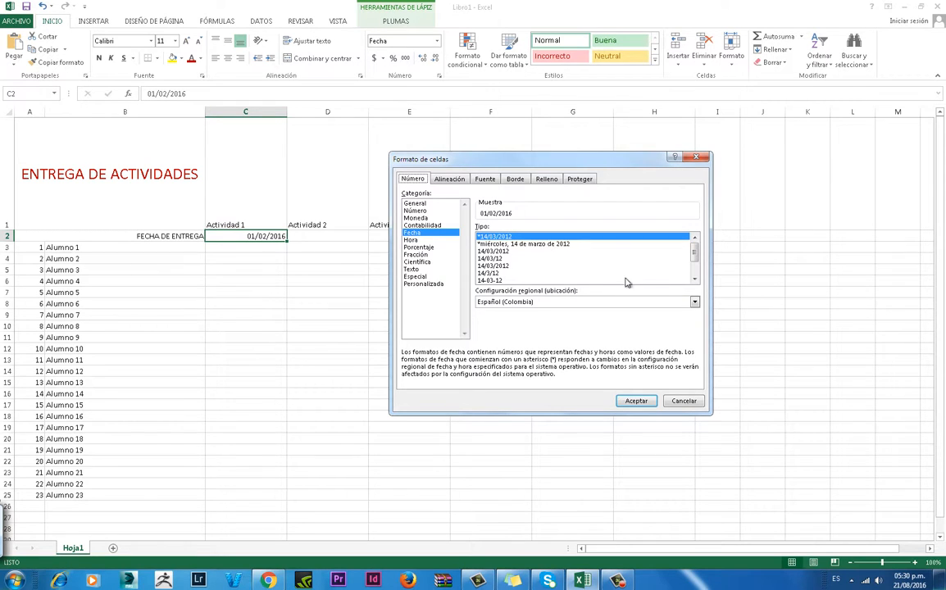
mouse_move(695, 259)
mouse_down()
mouse_move(695, 269)
mouse_move(695, 253)
mouse_up()
drag(695, 257, 660, 253)
click(490, 258)
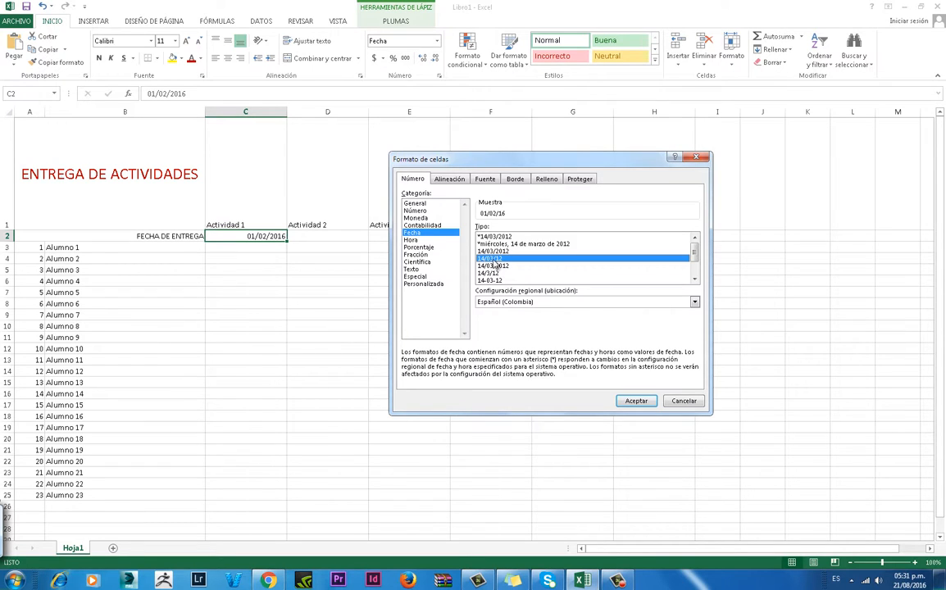
click(635, 402)
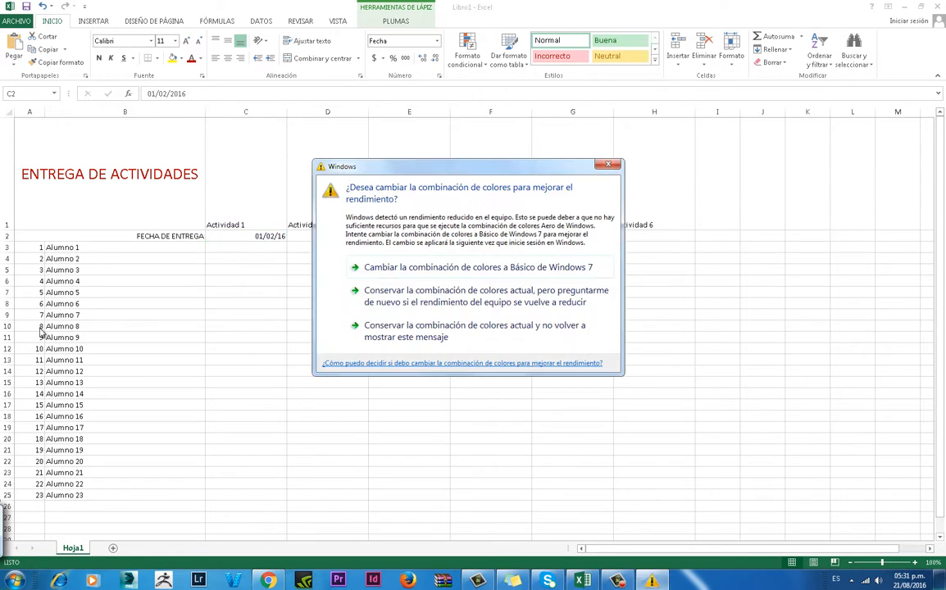
click(604, 168)
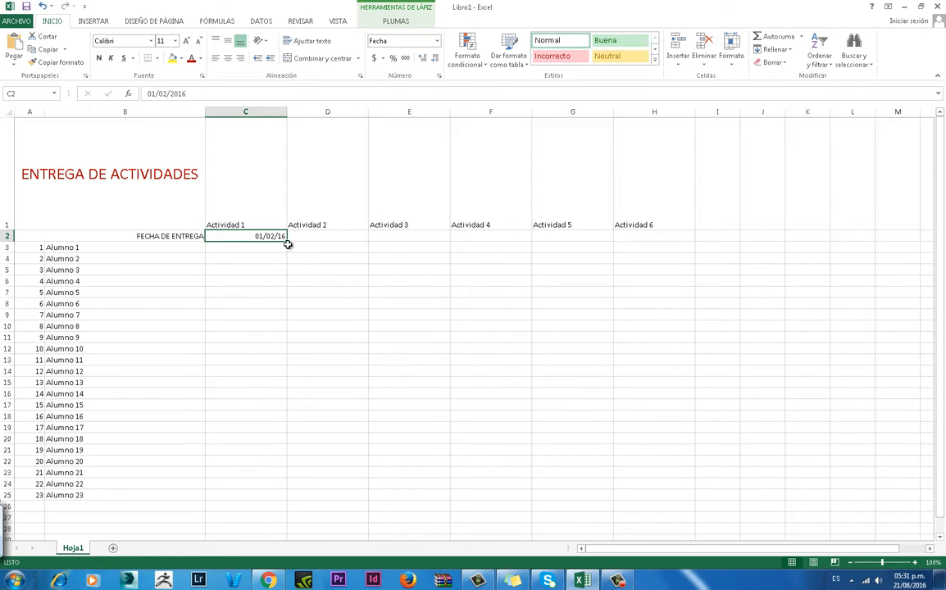
Enter 01/03/2016 in cell D2 as the delivery date for Actividad 2
mouse_move(289, 239)
mouse_down()
mouse_move(414, 235)
mouse_move(281, 243)
mouse_up()
key(ctrl+z)
click(313, 236)
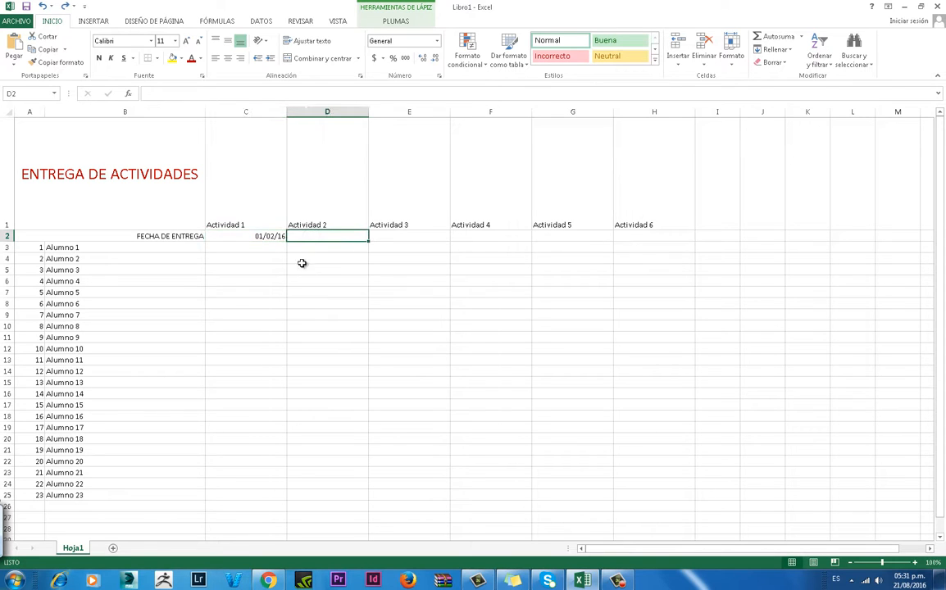
text(0)
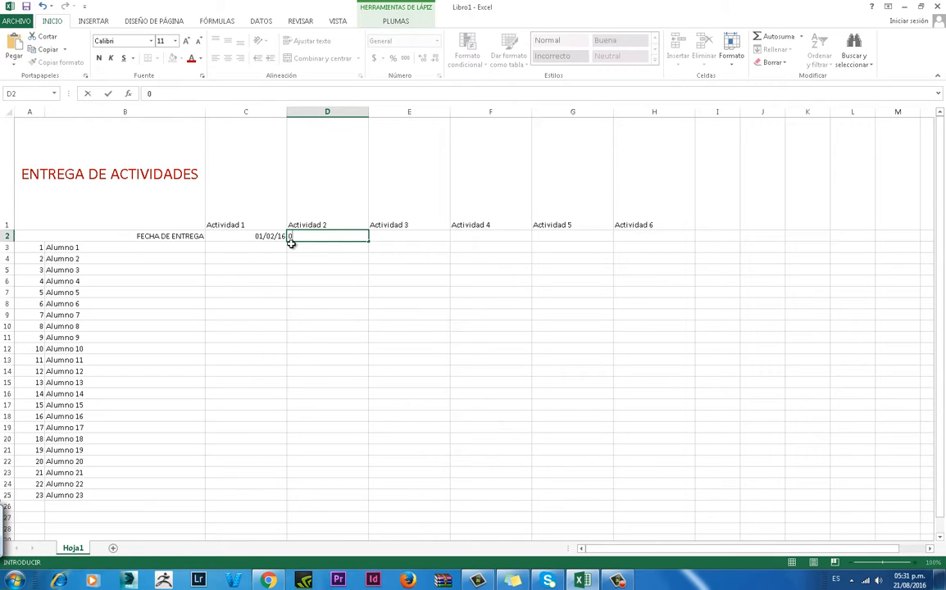
text(1)
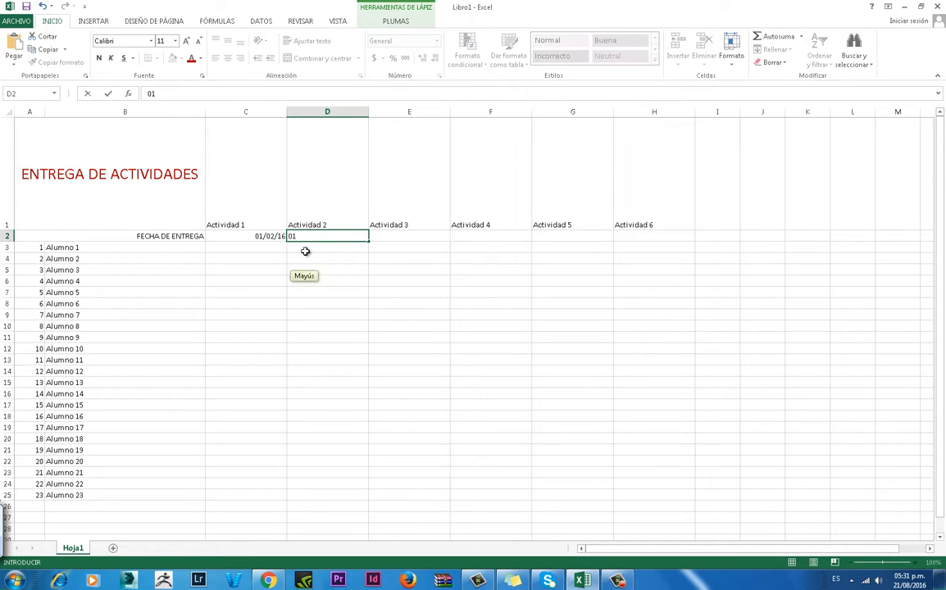
text(/)
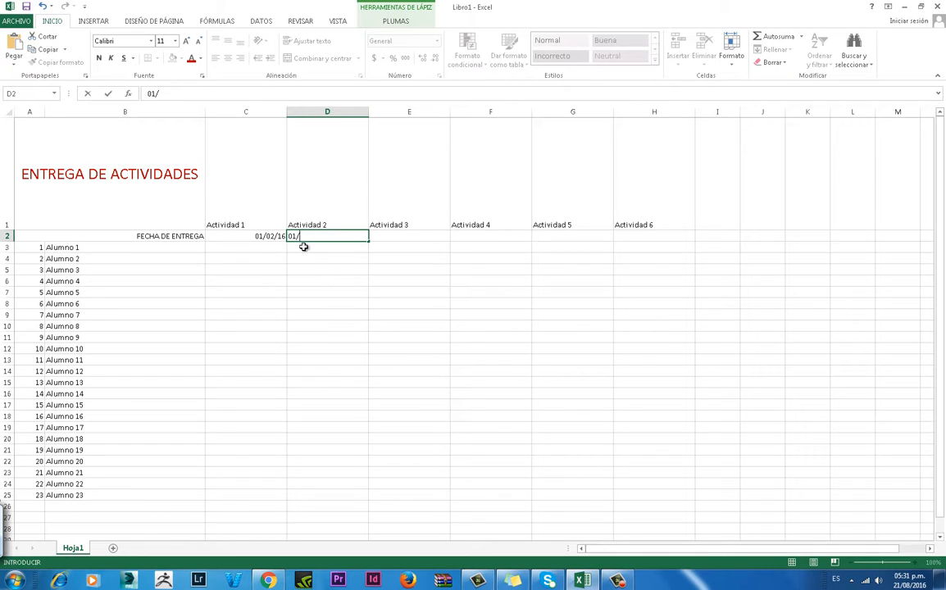
text(03)
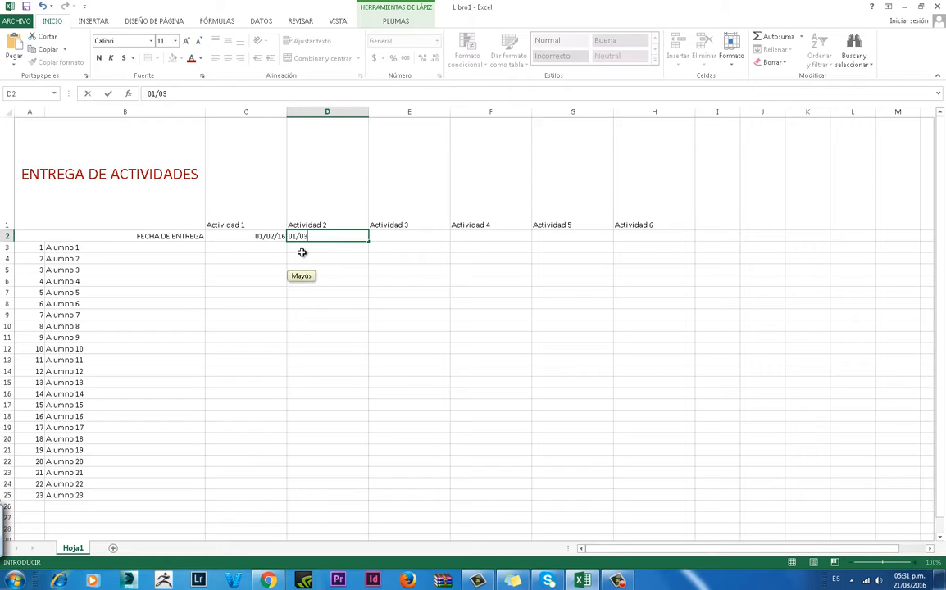
text(/)
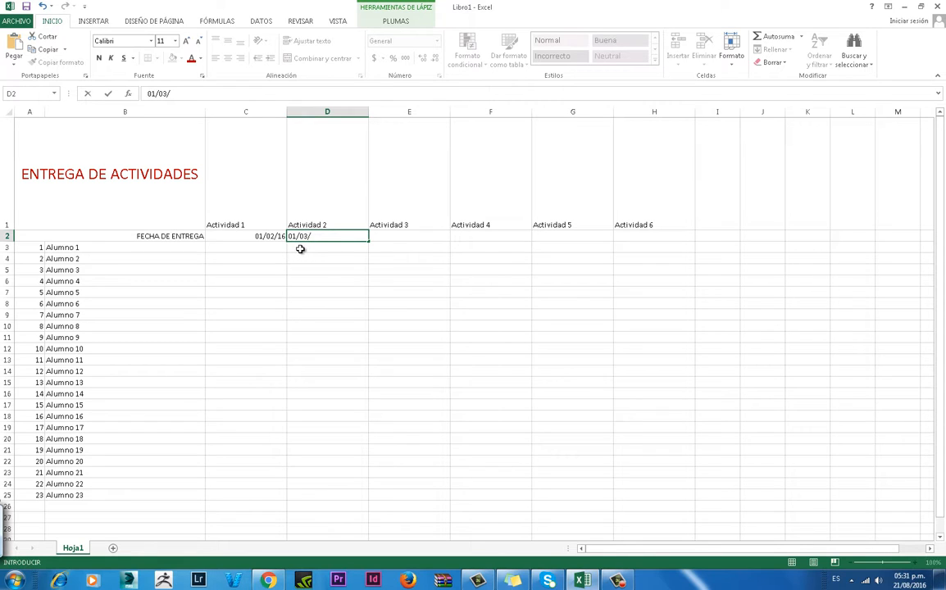
text(2016)
key(Return)
Autofill the monthly date series from C2:D2 across to H2, giving Actividad 3 to Actividad 6 their delivery dates
click(281, 236)
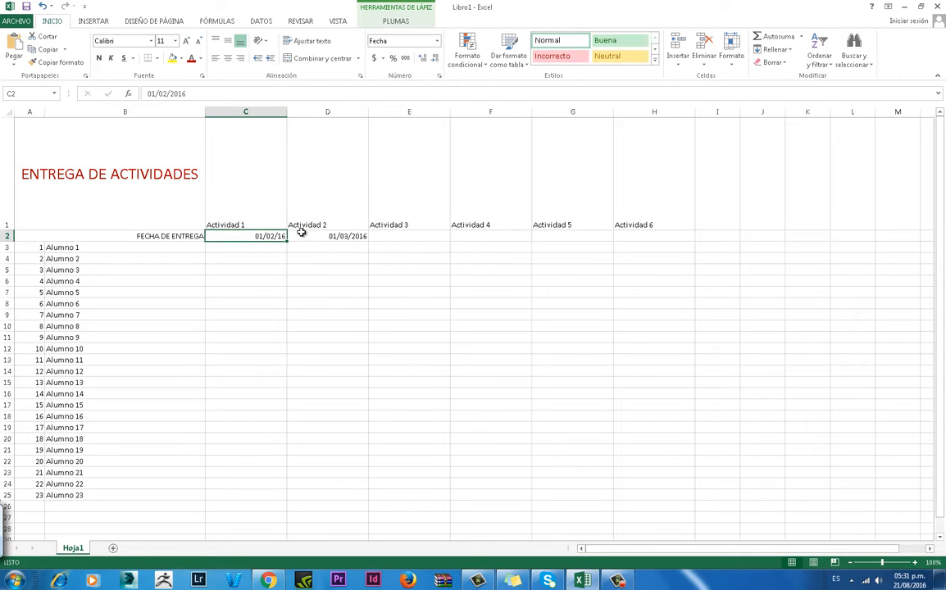
mouse_move(258, 236)
mouse_down()
mouse_move(659, 242)
mouse_move(648, 244)
mouse_up()
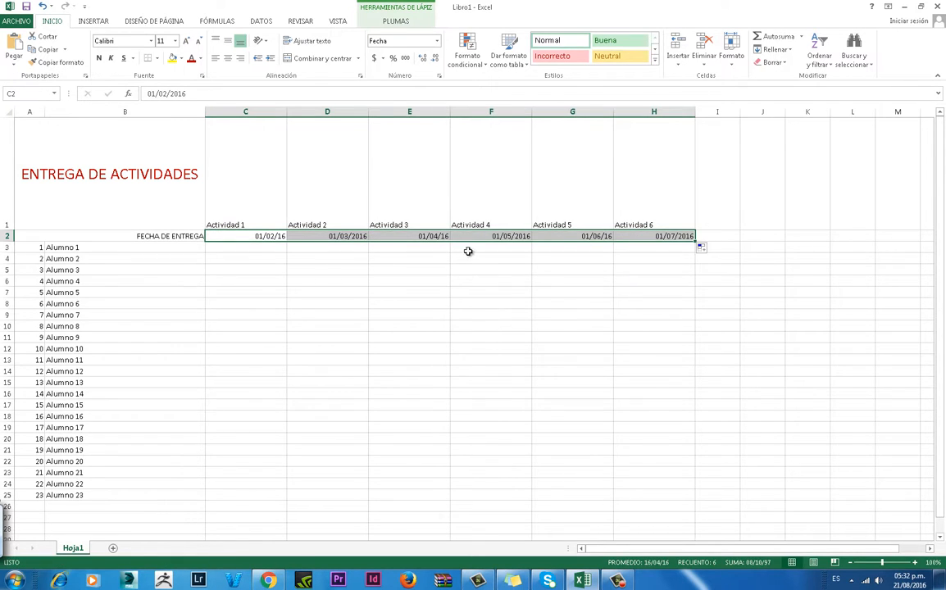
click(468, 251)
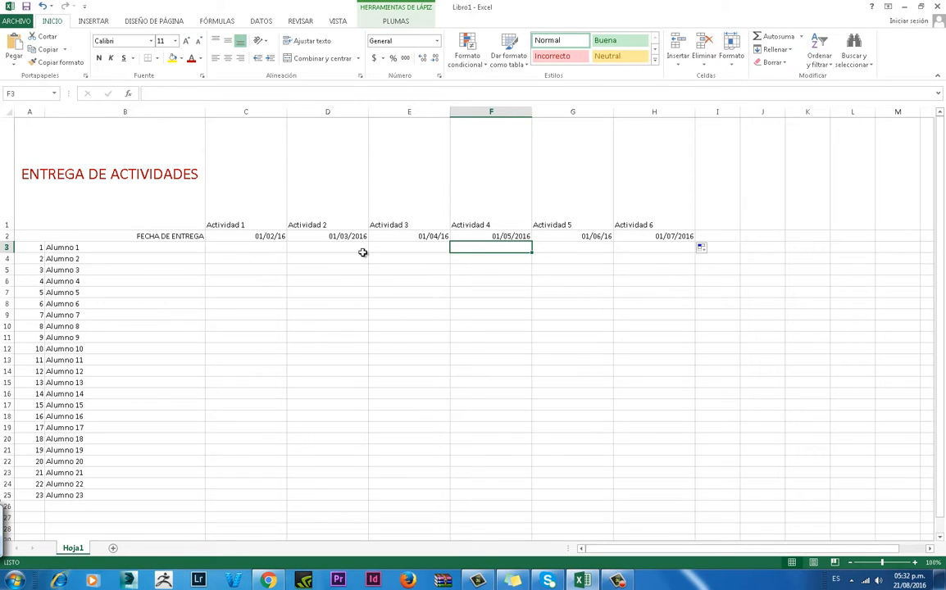
Review the delivery dates in row 2 and the matching Actividad 1 to Actividad 6 headings in row 1
click(667, 238)
click(537, 236)
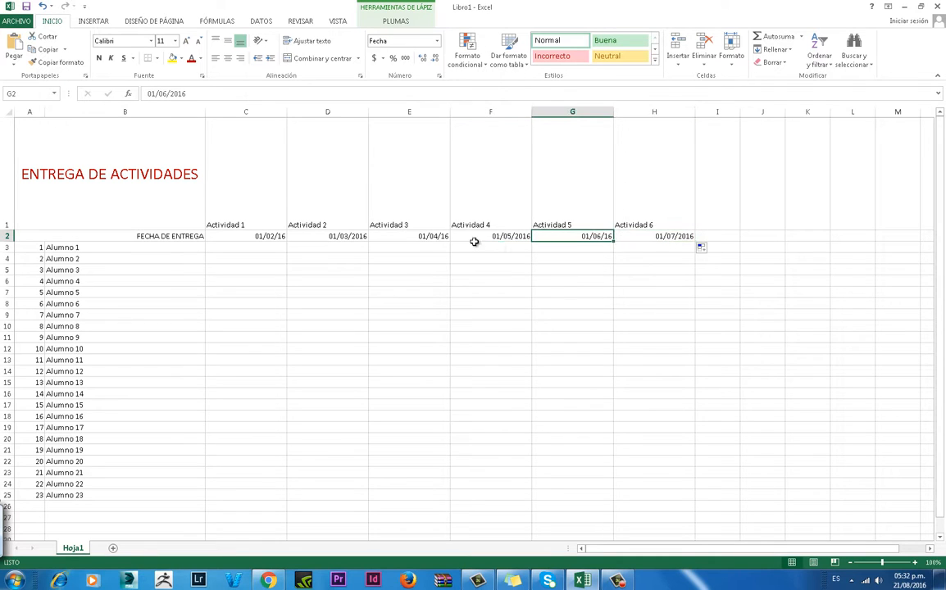
click(475, 237)
click(385, 237)
click(311, 238)
click(234, 235)
click(230, 224)
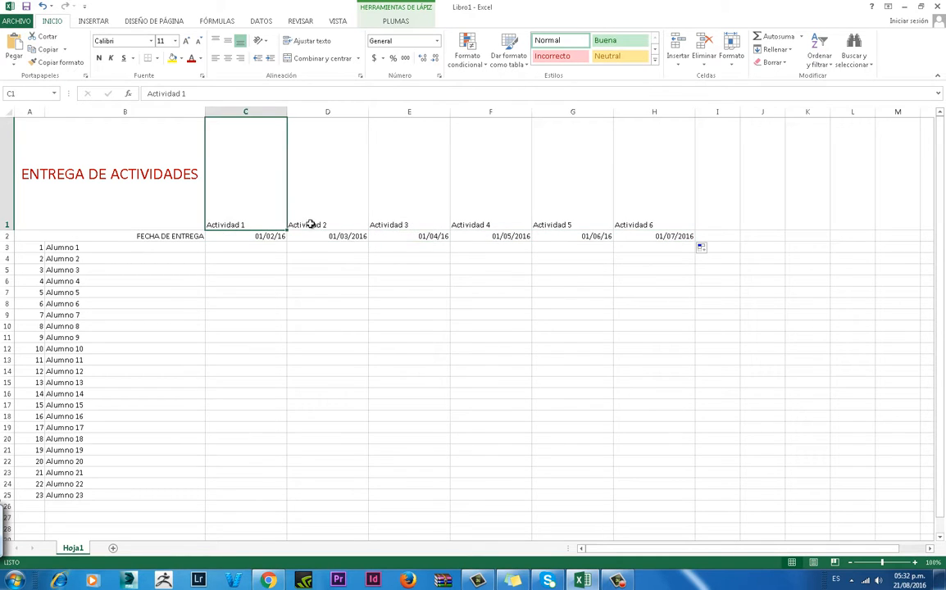
click(316, 224)
click(403, 223)
click(500, 224)
click(584, 222)
click(632, 224)
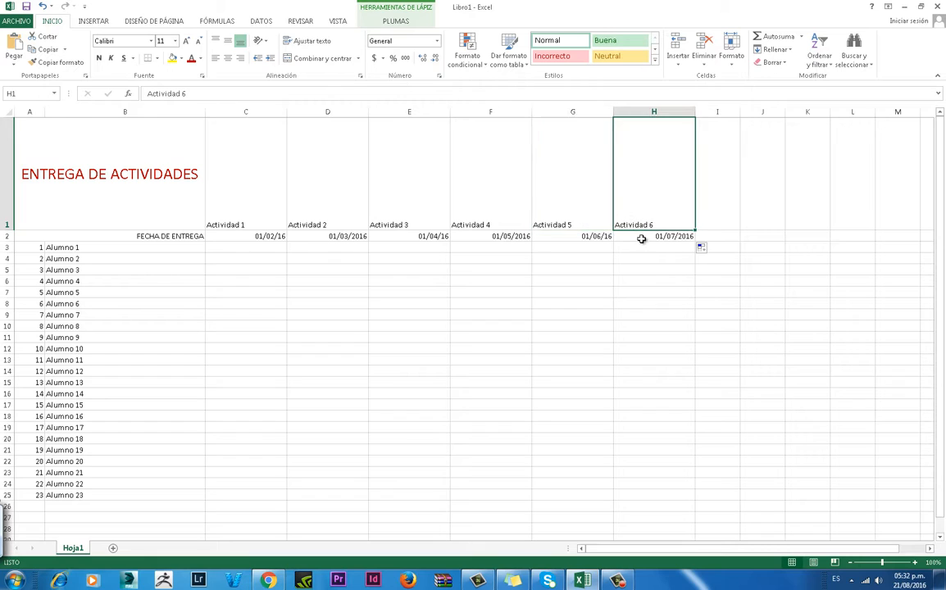
click(641, 237)
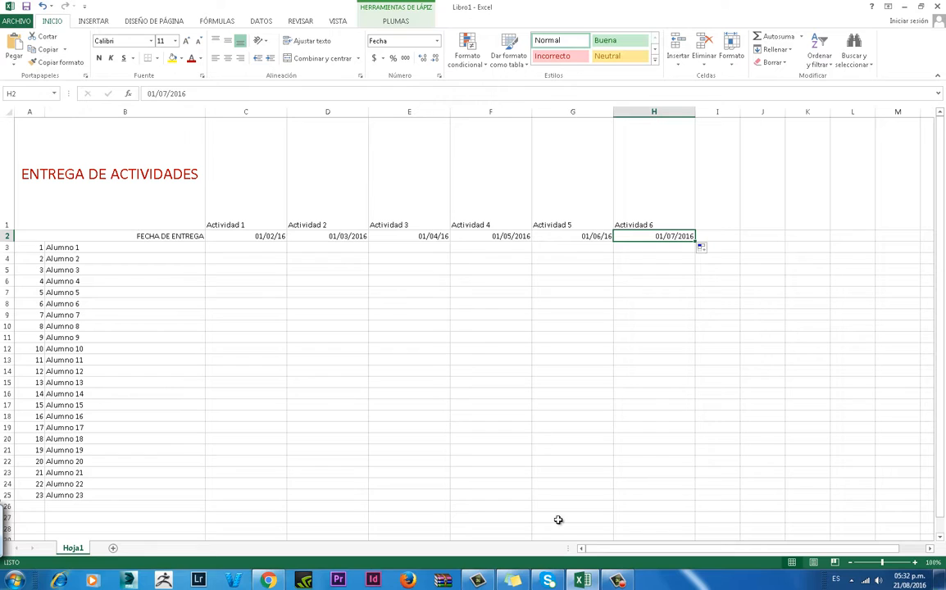
click(617, 579)
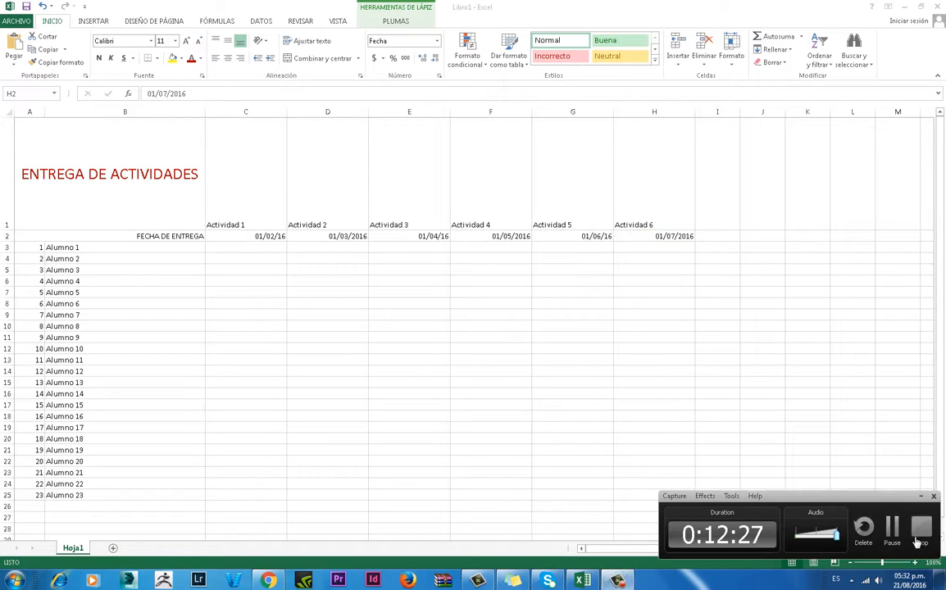